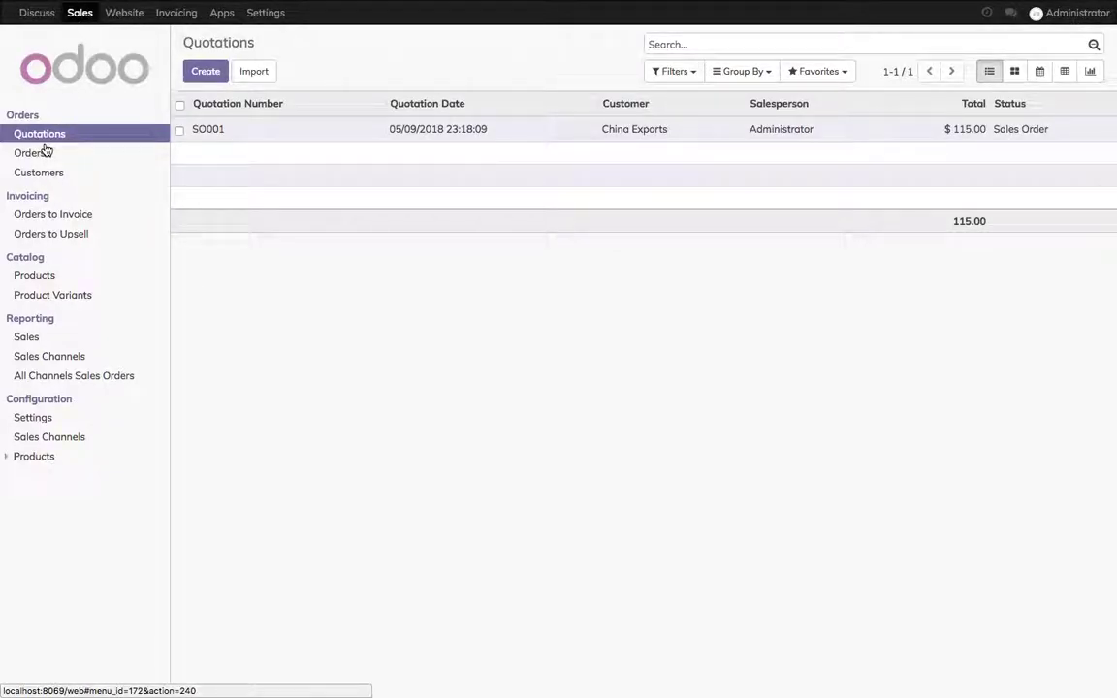
Step: Create a new product in the sales catalog and name it "Mini Table Lamp"
click(29, 276)
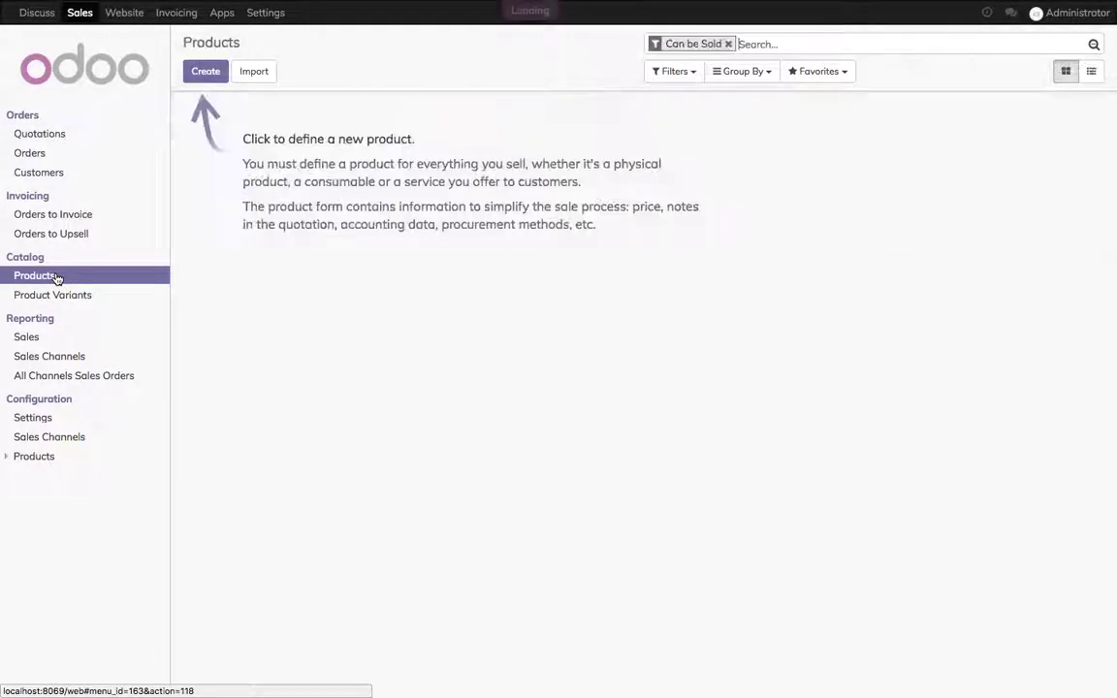
click(205, 73)
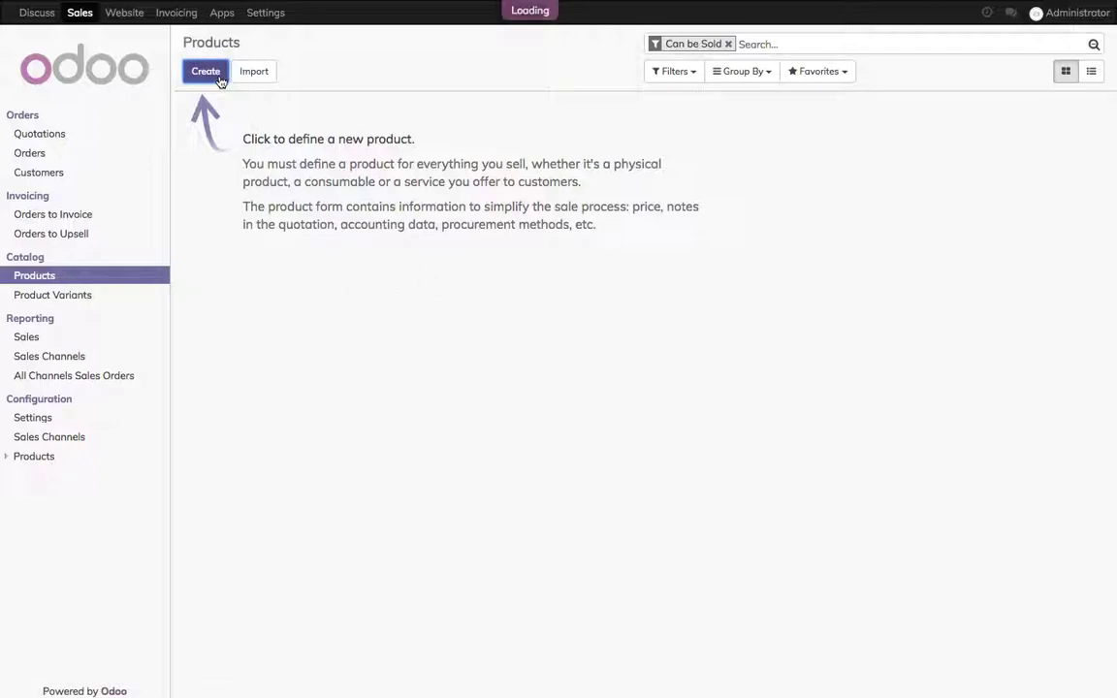
click(472, 155)
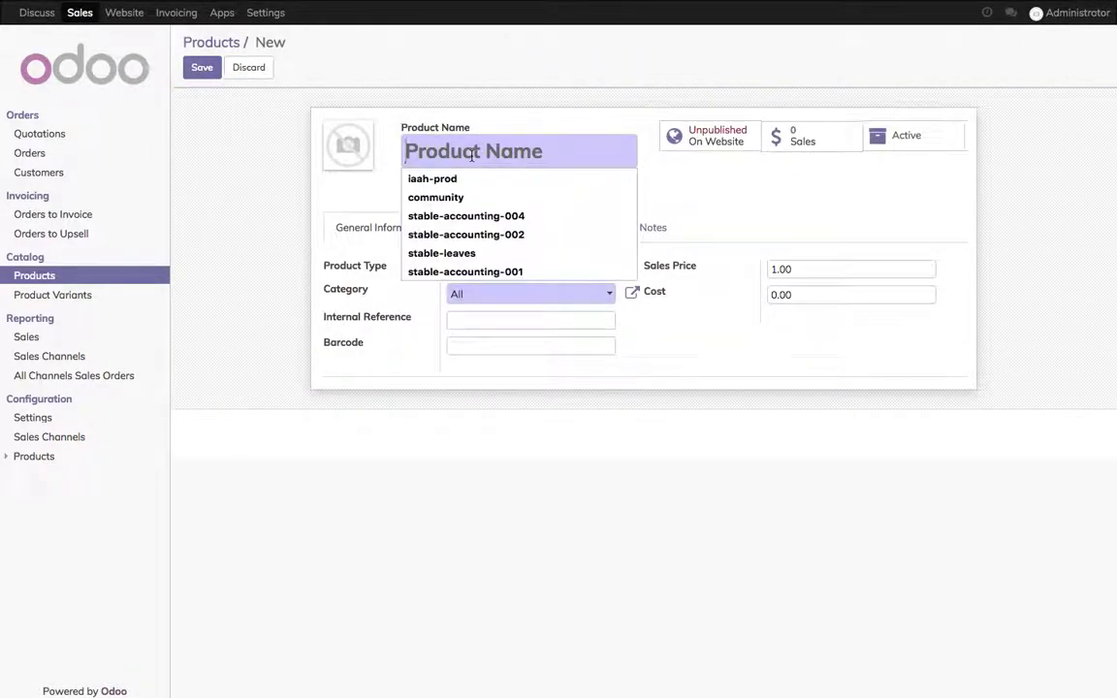
text(Mini T)
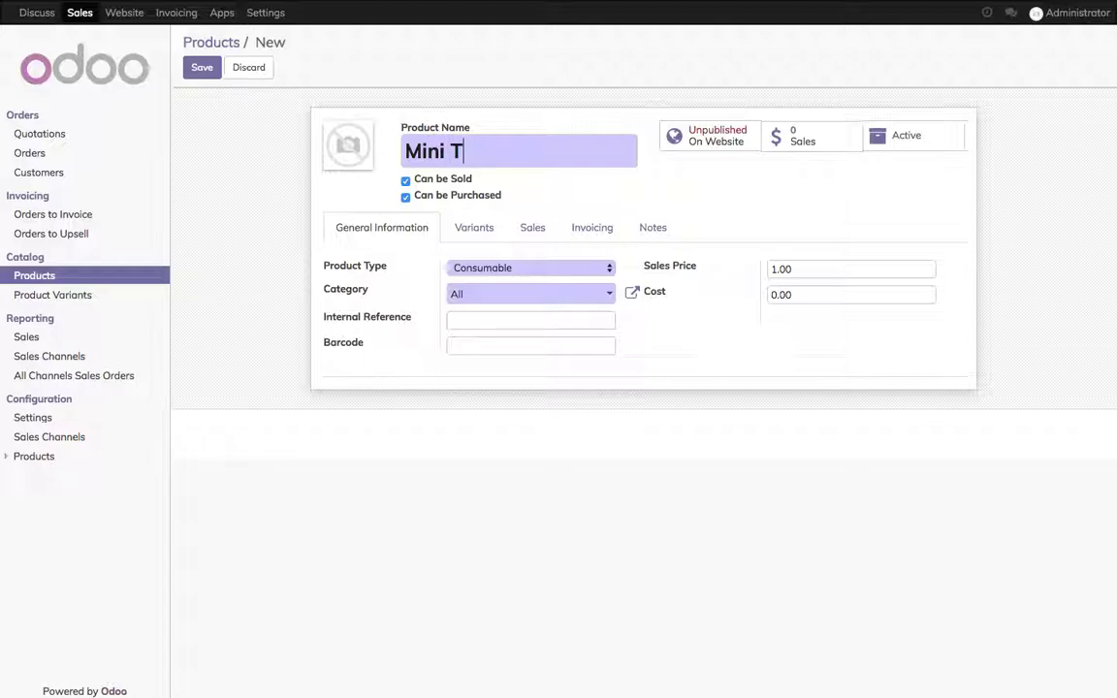
text(able Lamp)
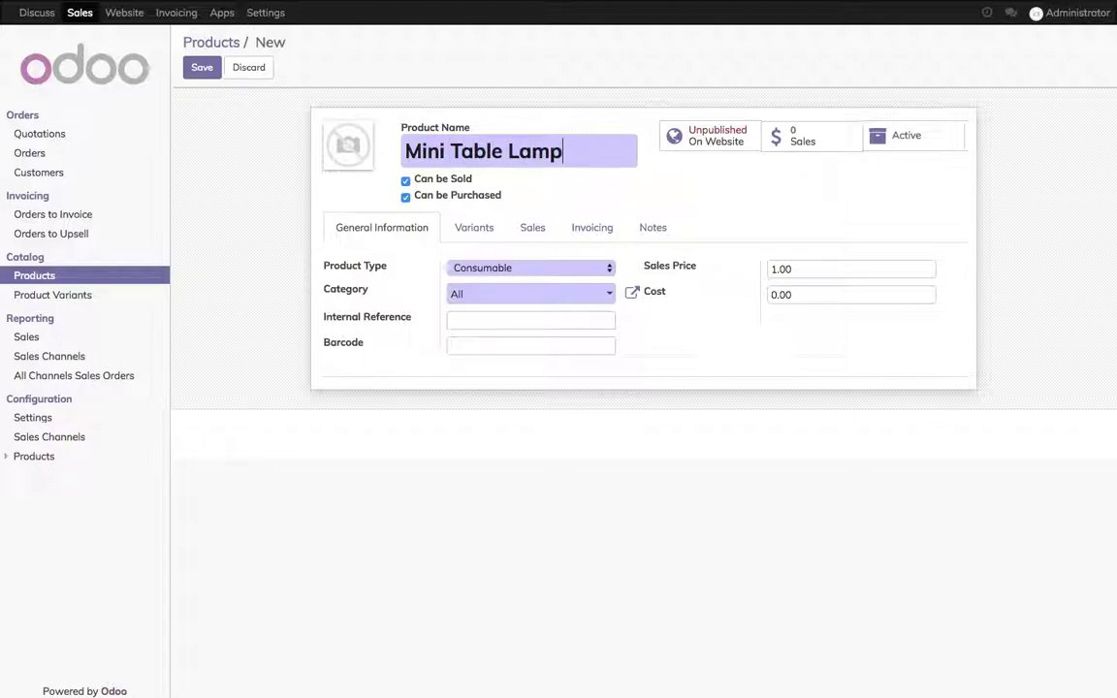
Step: Upload silver.png from the Desktop's table-lamp folder as the product image
mouse_move(328, 141)
click(331, 132)
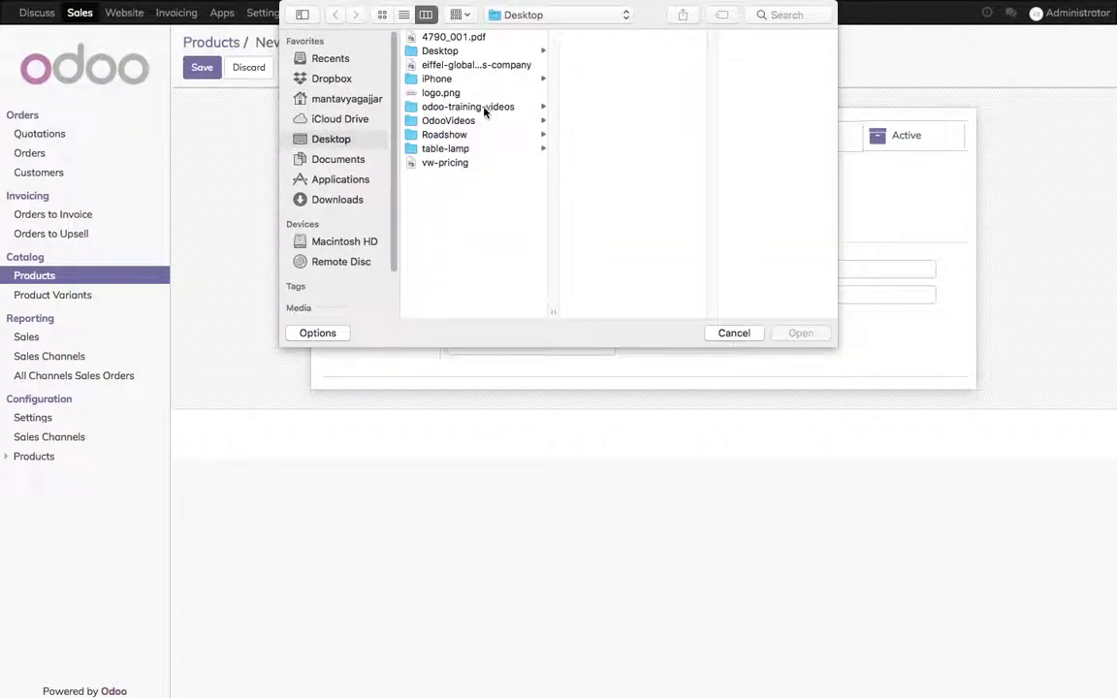
click(444, 147)
click(603, 50)
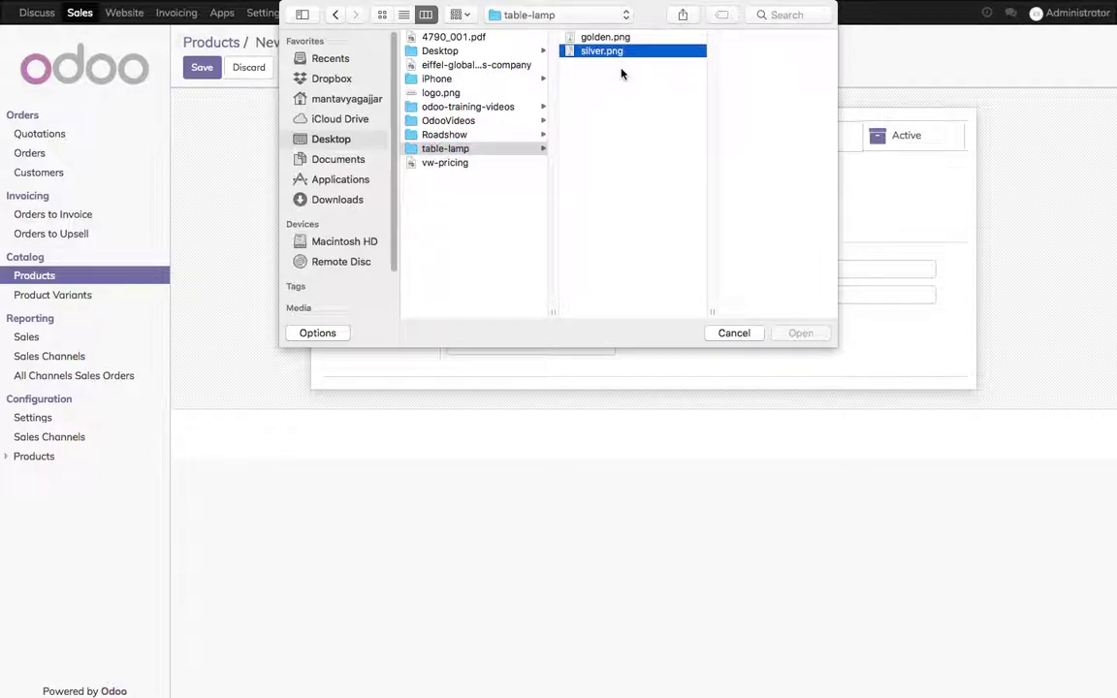
click(800, 334)
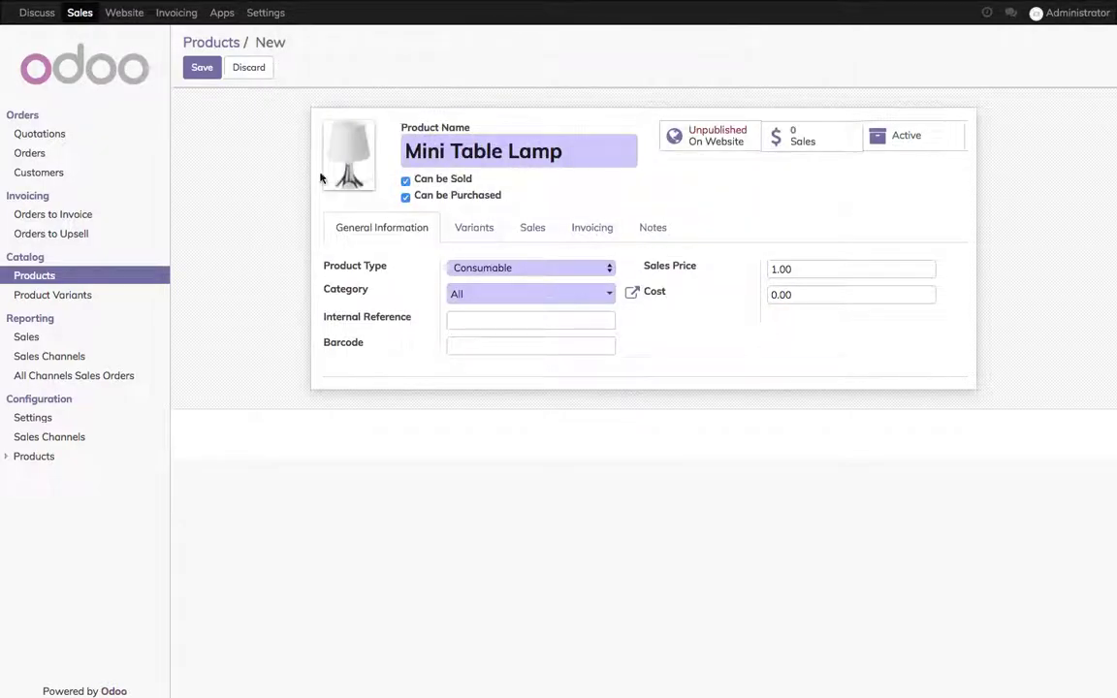
Step: Set the lamp's sales price to 120 and save the product
click(751, 272)
click(677, 274)
mouse_move(679, 274)
text(12)
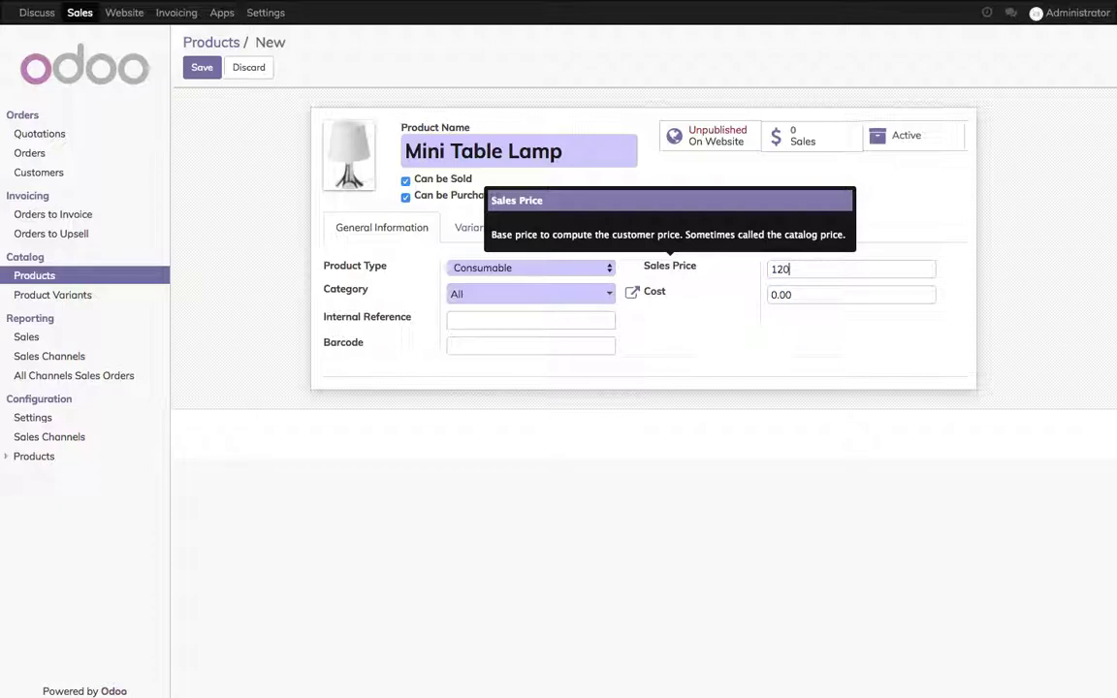
click(201, 70)
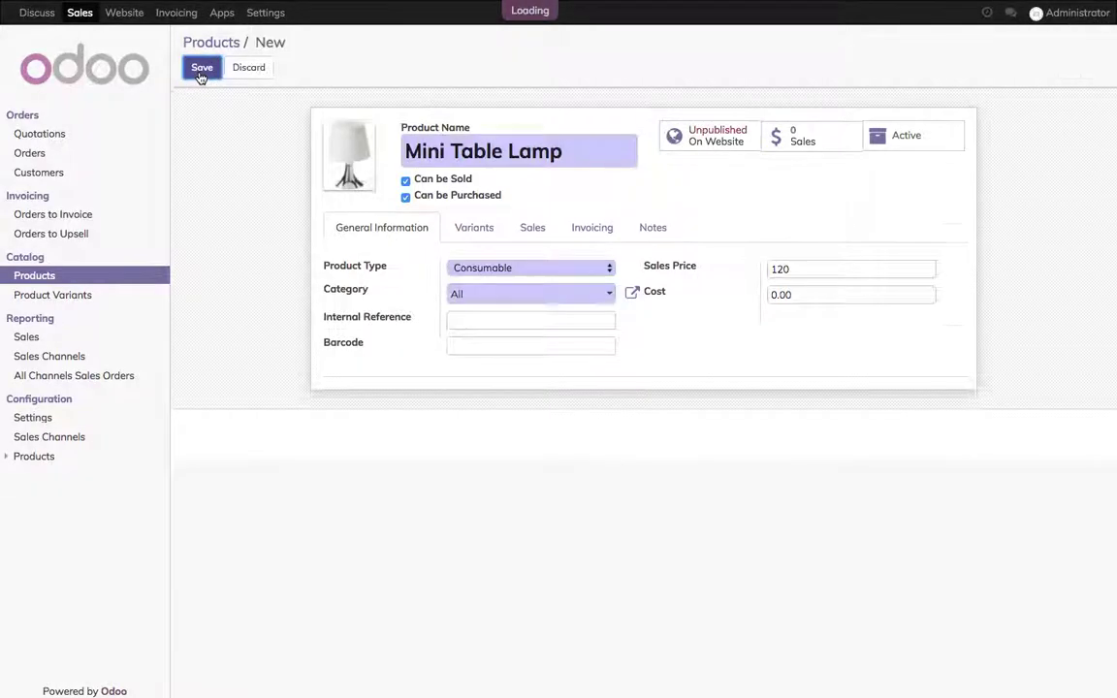
Step: Preview the new product's website page and return to its backend form
click(722, 145)
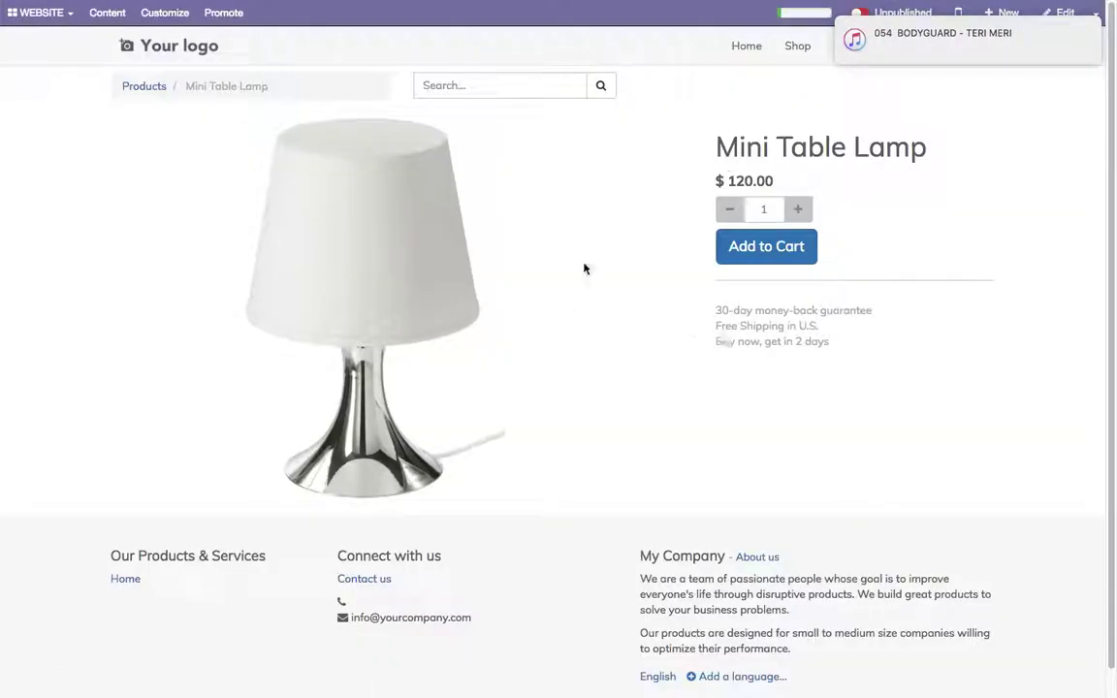
click(1104, 44)
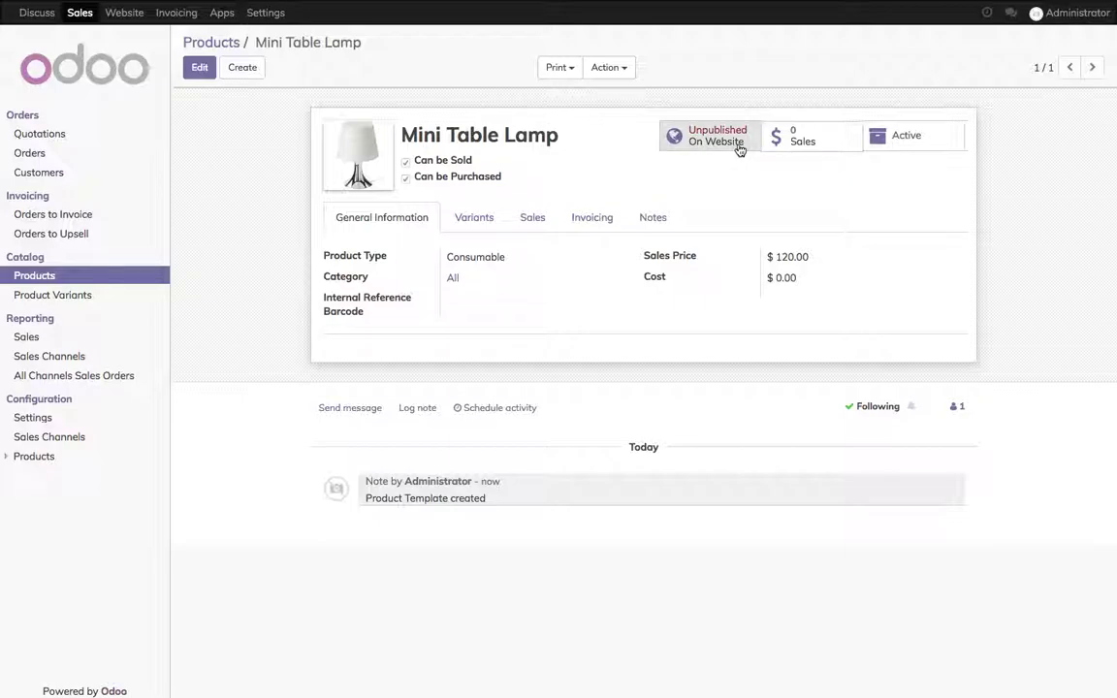
Step: Add the Finishing attribute with the values Silver and Golden to the lamp's variants and save the product
click(199, 67)
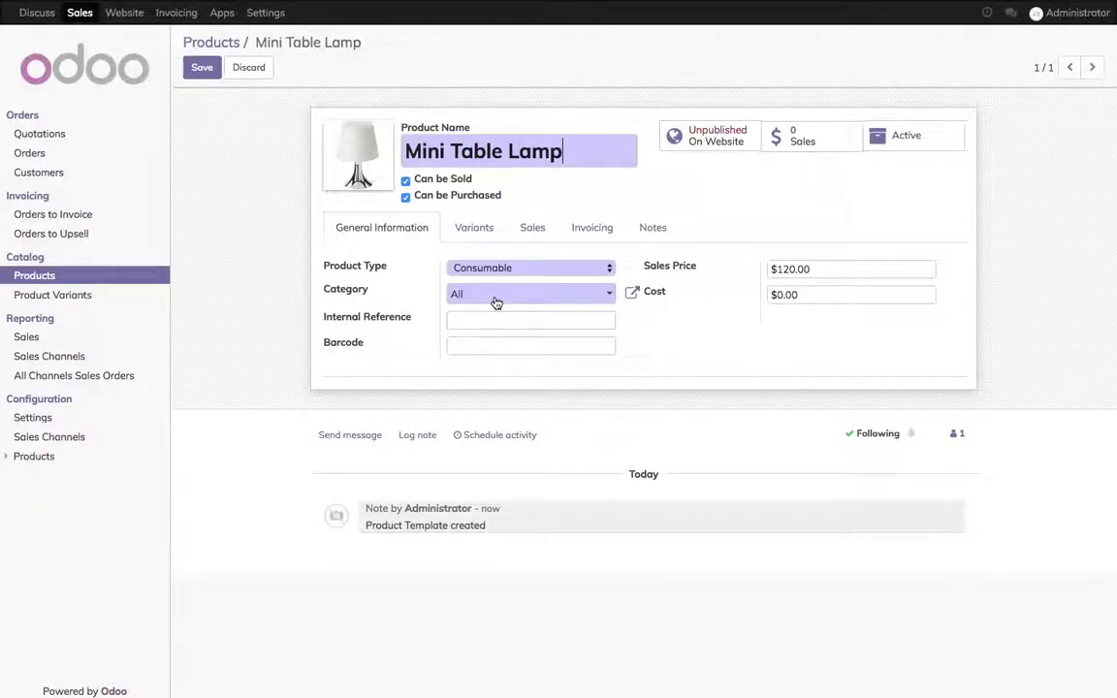
click(480, 239)
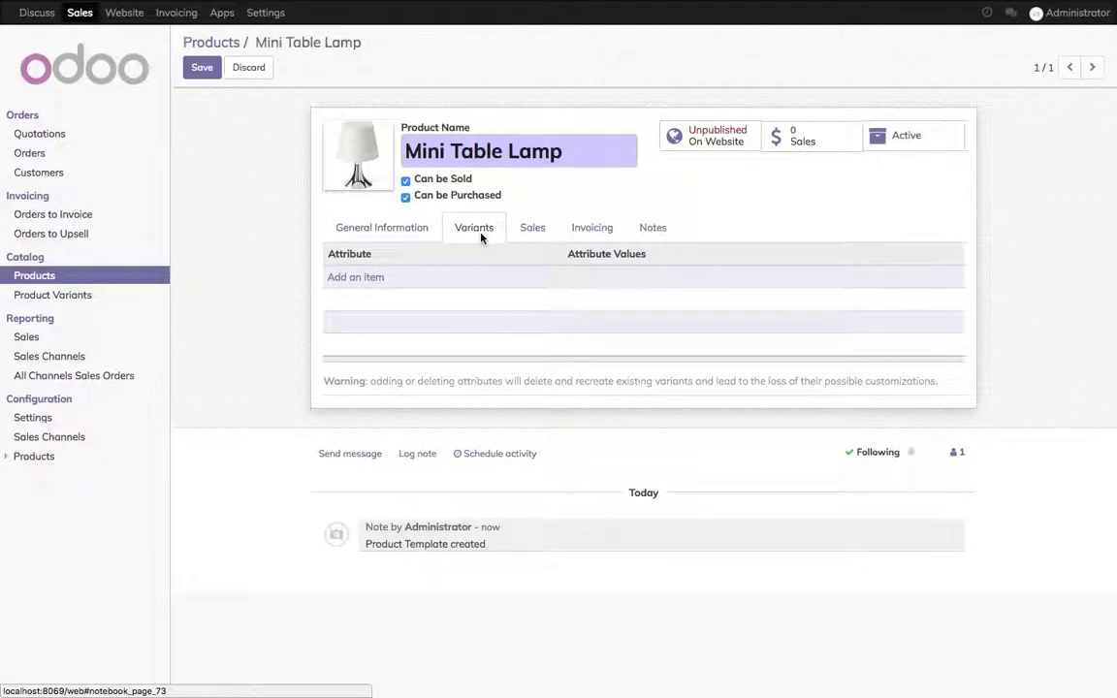
click(376, 278)
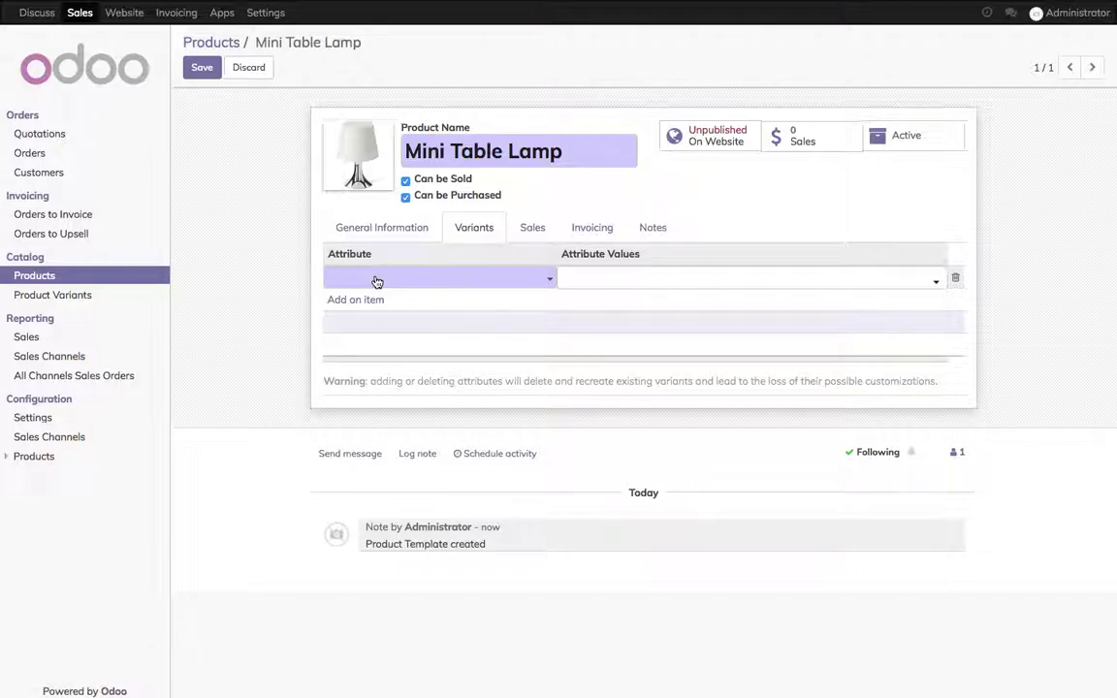
text(Fini)
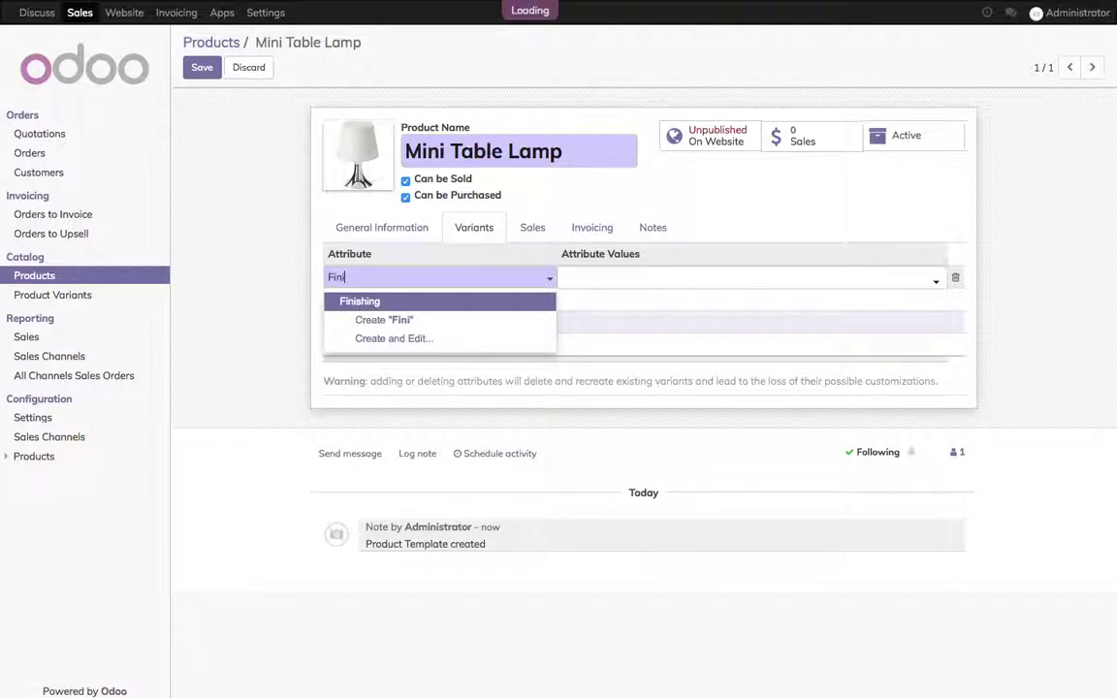
key(Return)
text(Silver)
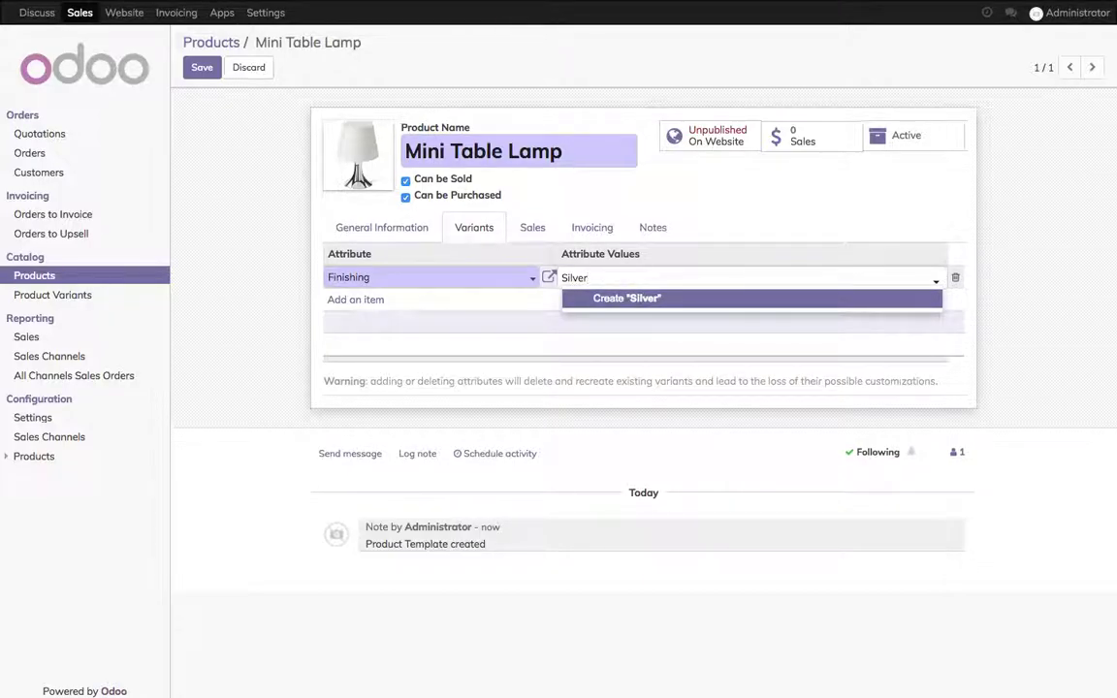
key(Return)
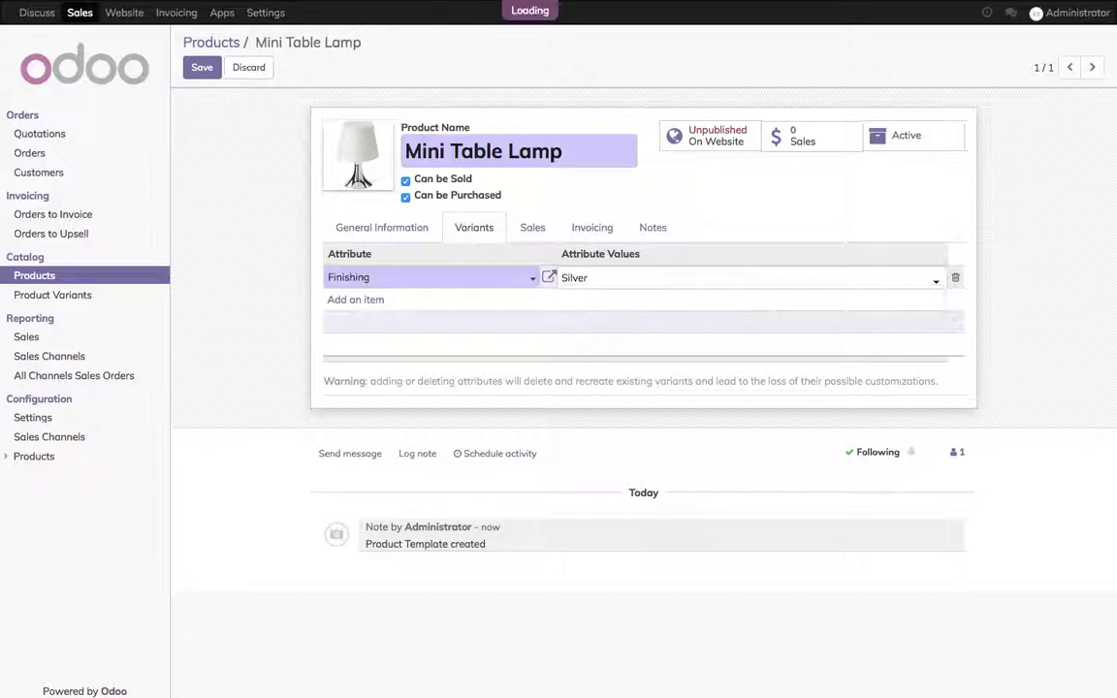
text(G)
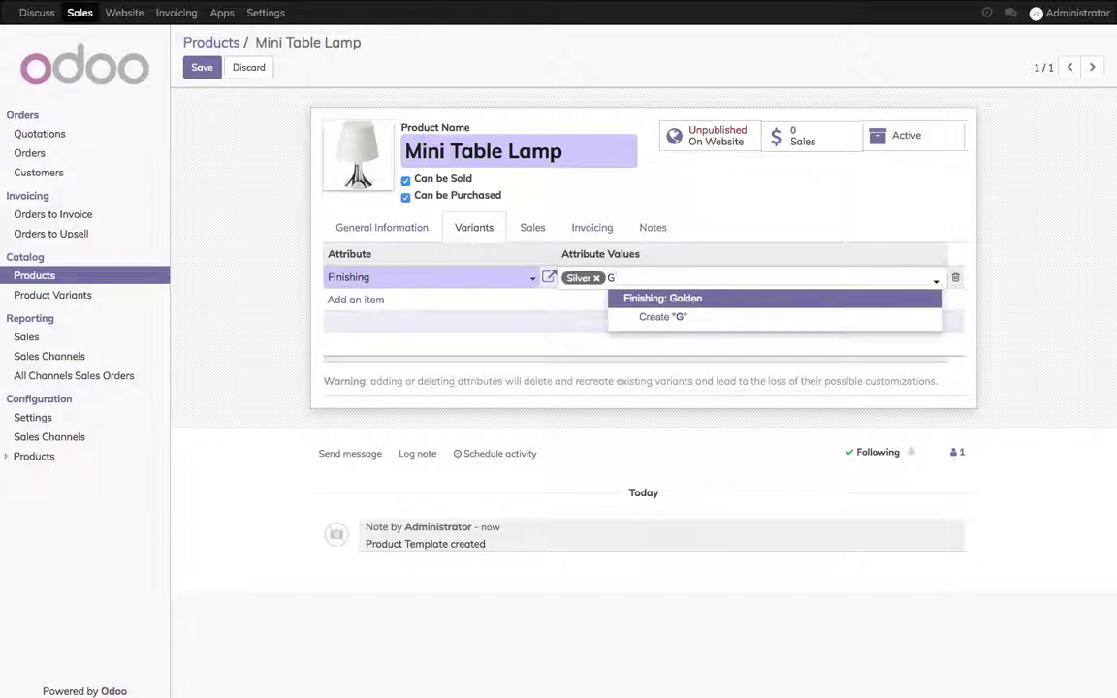
text(olden)
key(Return)
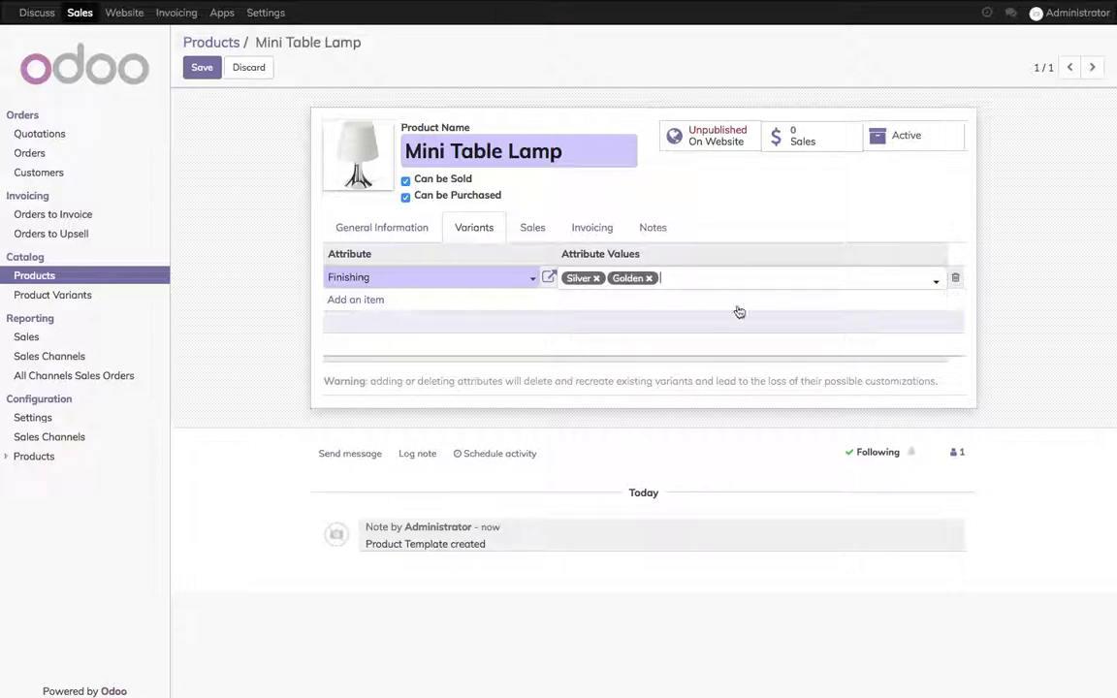
click(200, 70)
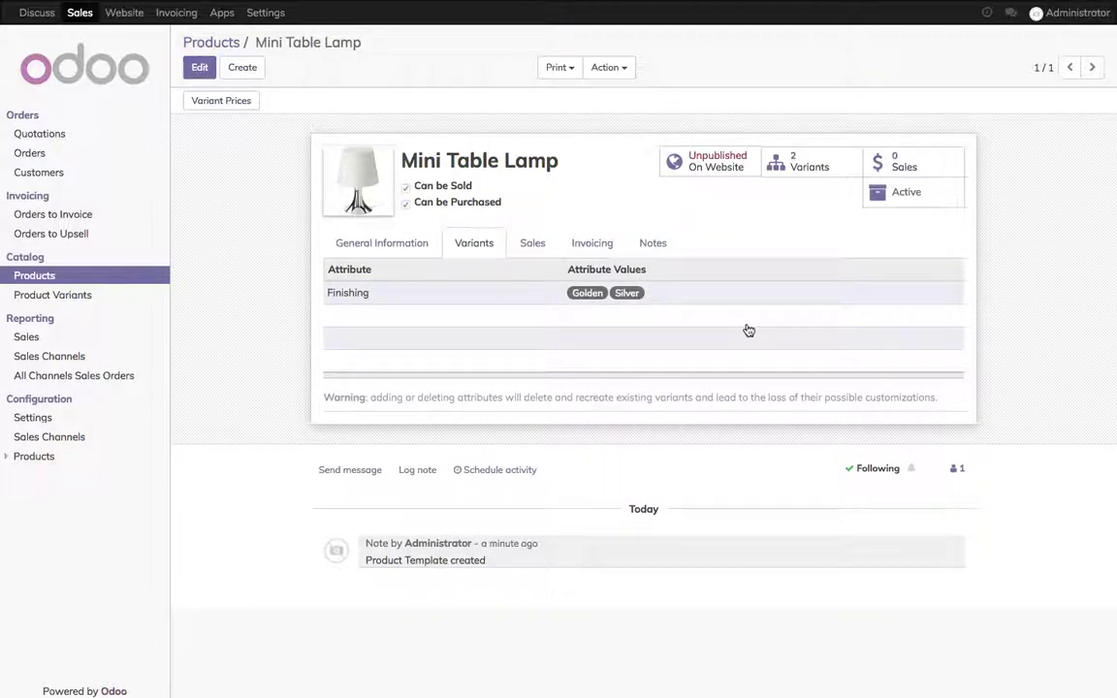
Step: Check how the Finishing options are displayed on the lamp's website page and go back to the backend form
click(718, 171)
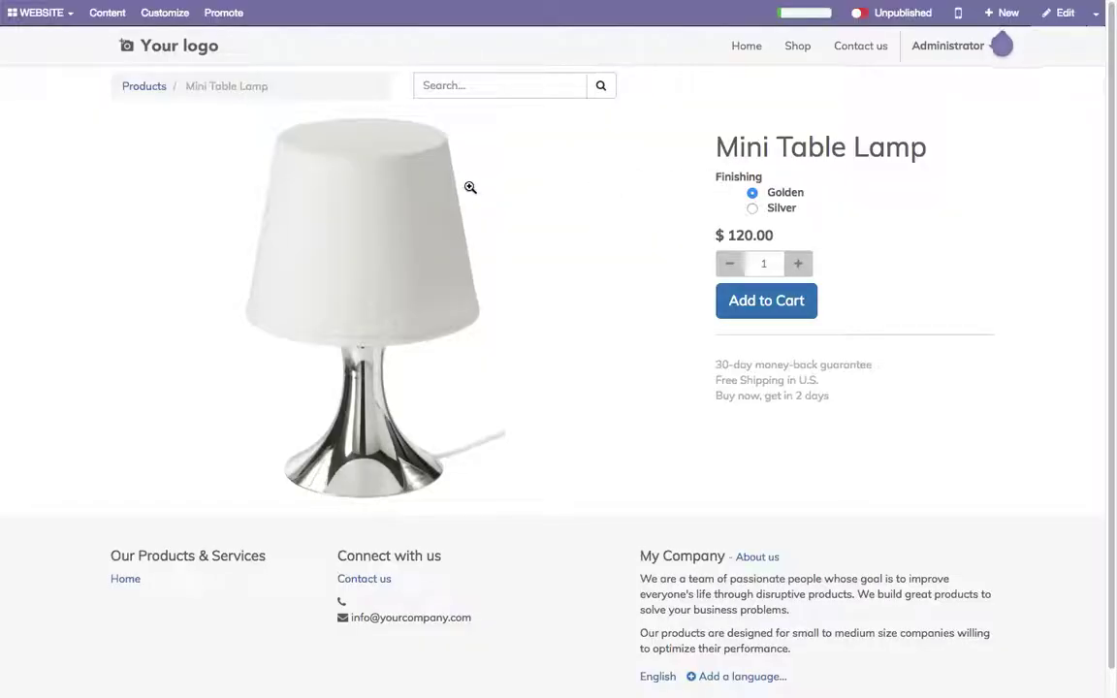
click(1095, 12)
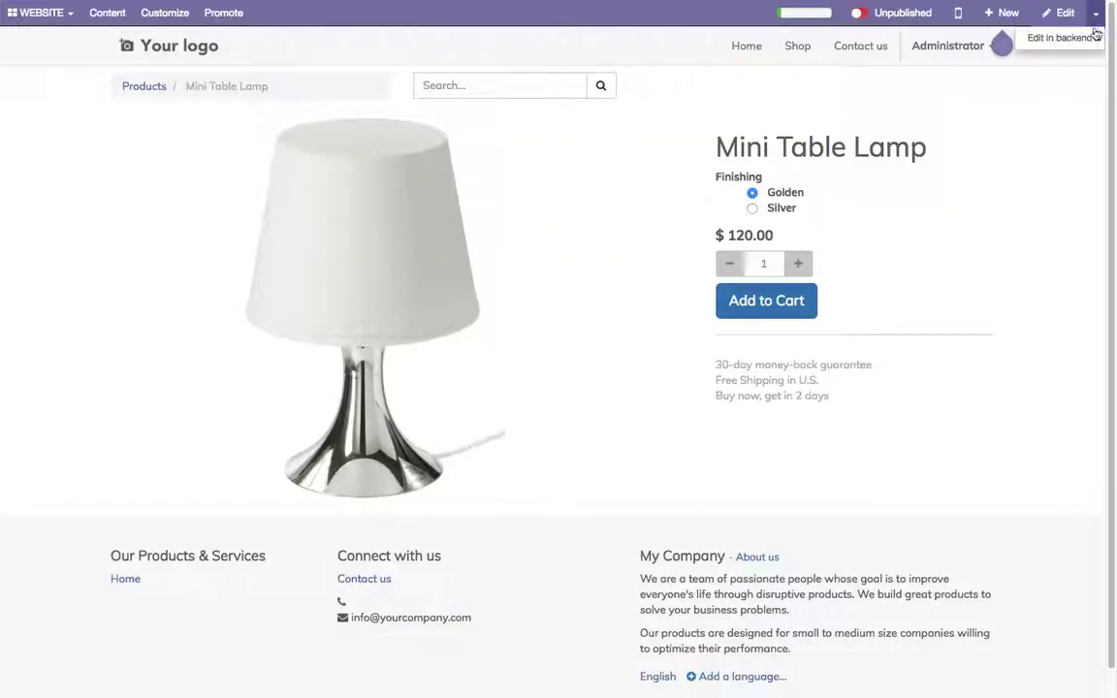
click(1072, 37)
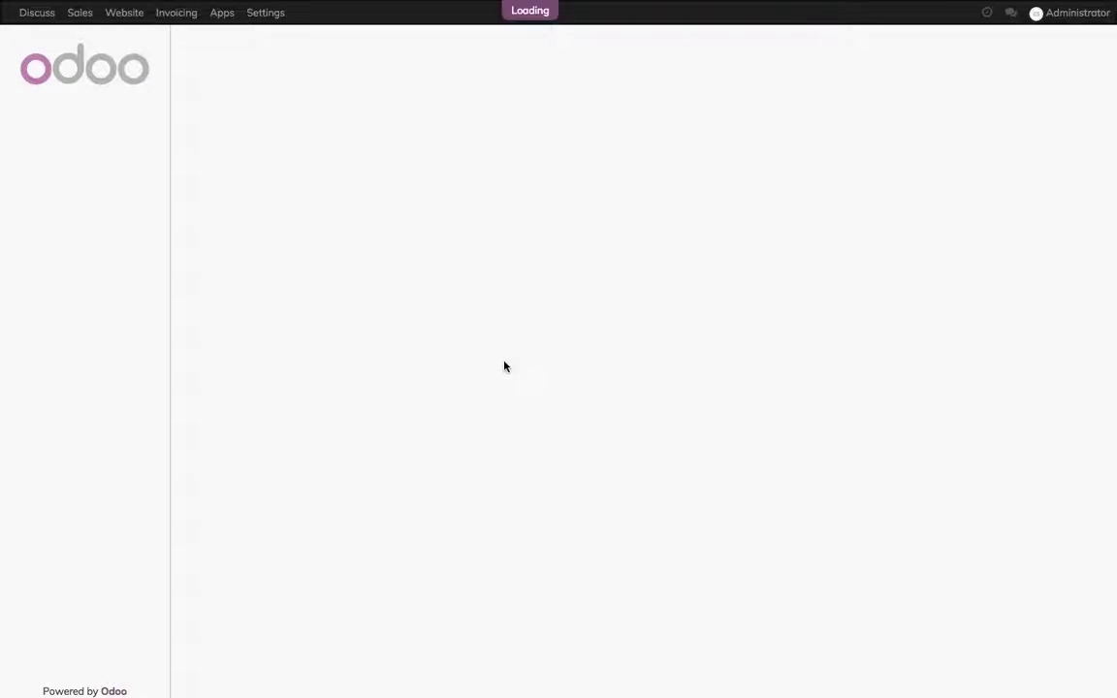
Step: Change the Finishing attribute's type to Color and save both the attribute and the product
click(467, 250)
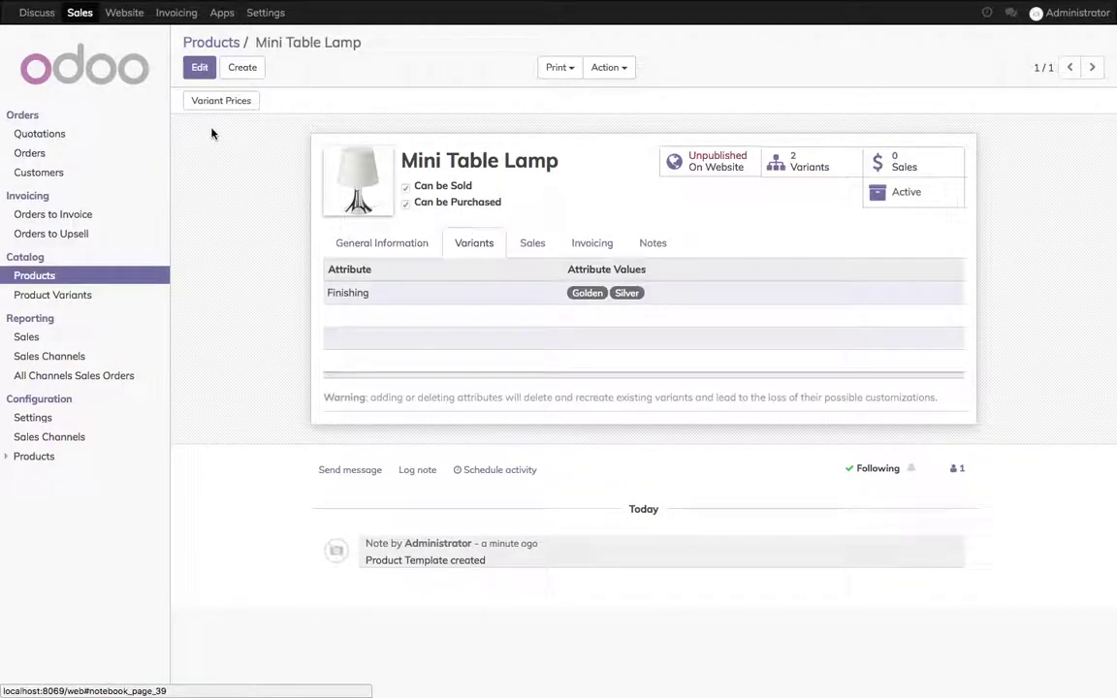
click(199, 68)
click(379, 302)
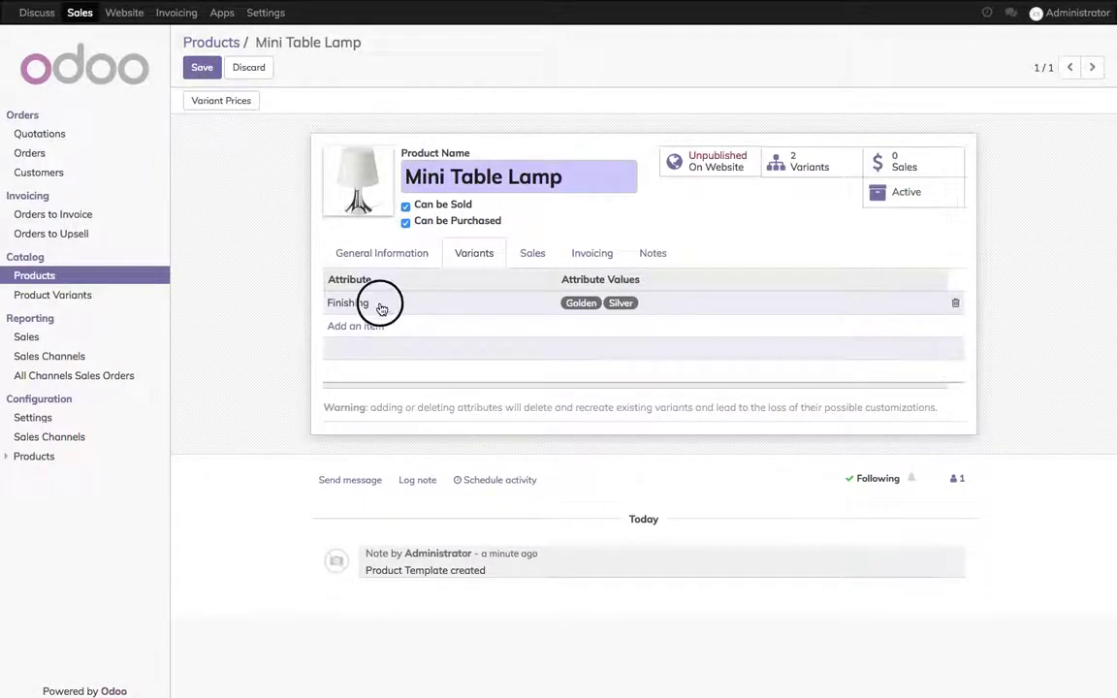
click(548, 306)
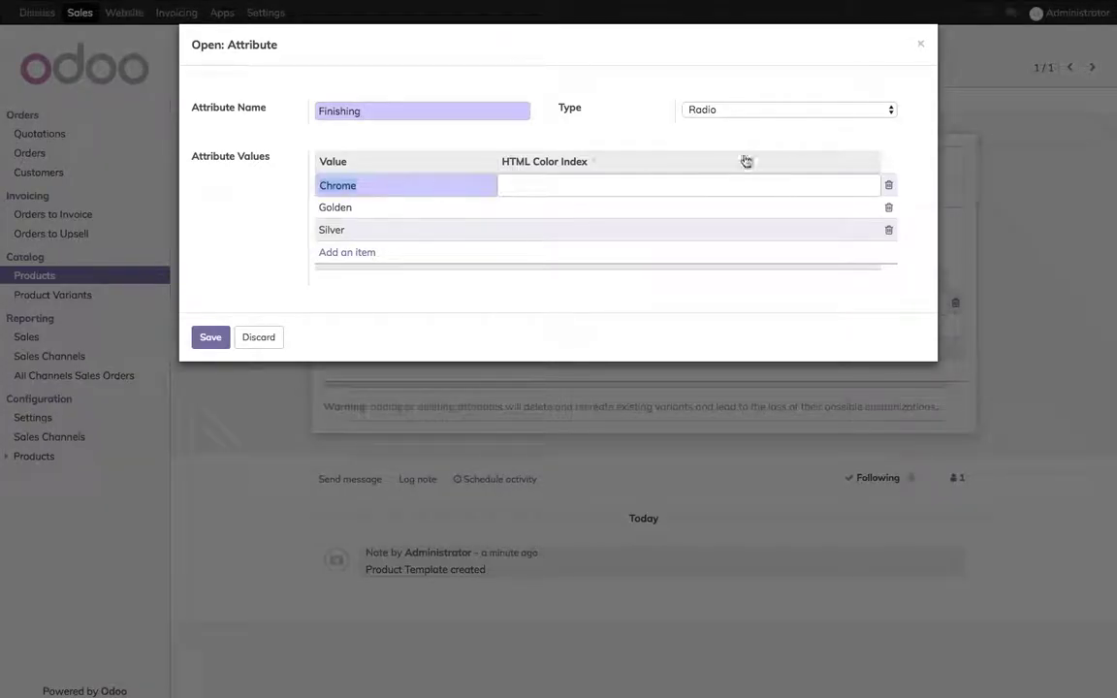
click(765, 112)
key(Escape)
click(765, 112)
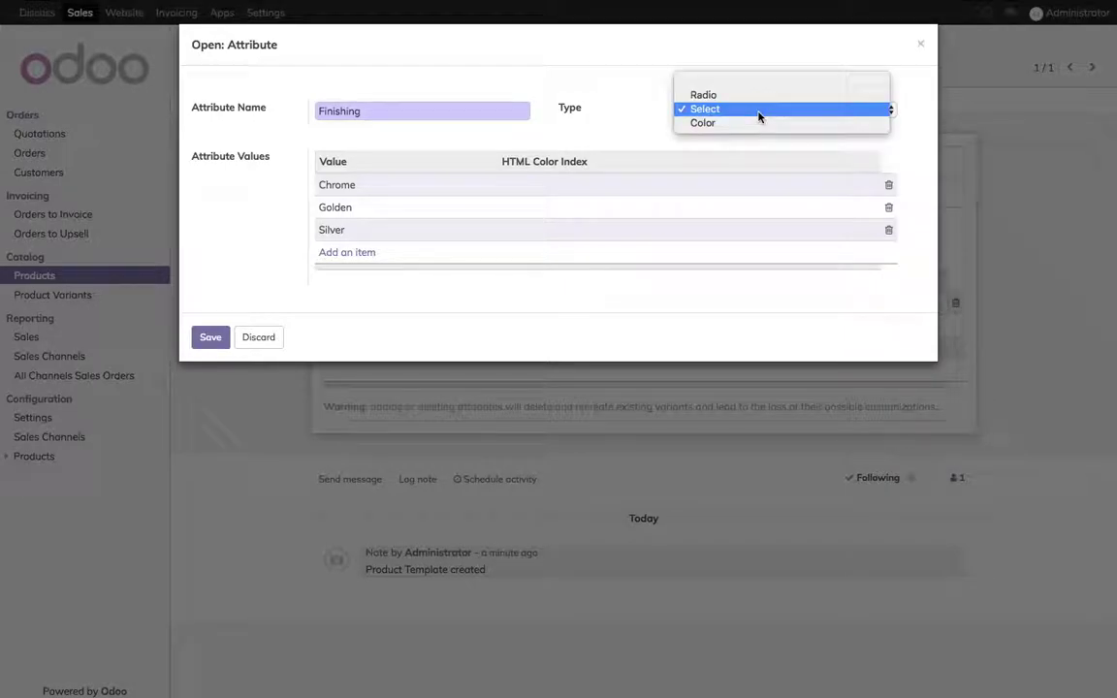
click(760, 126)
click(586, 196)
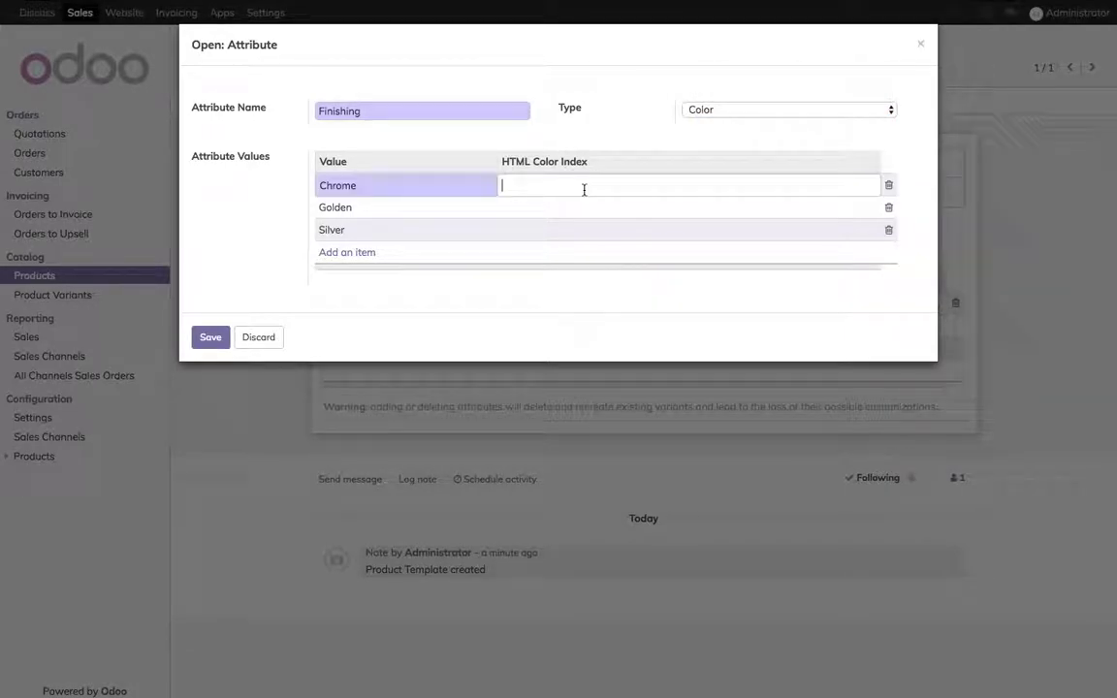
click(211, 337)
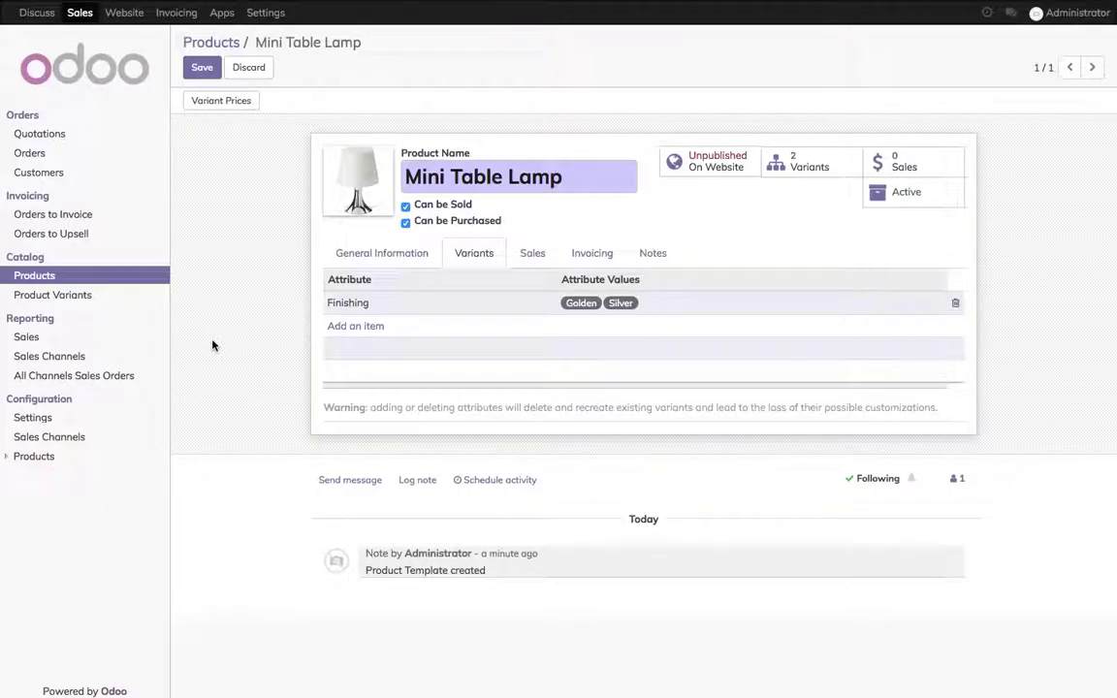
click(205, 75)
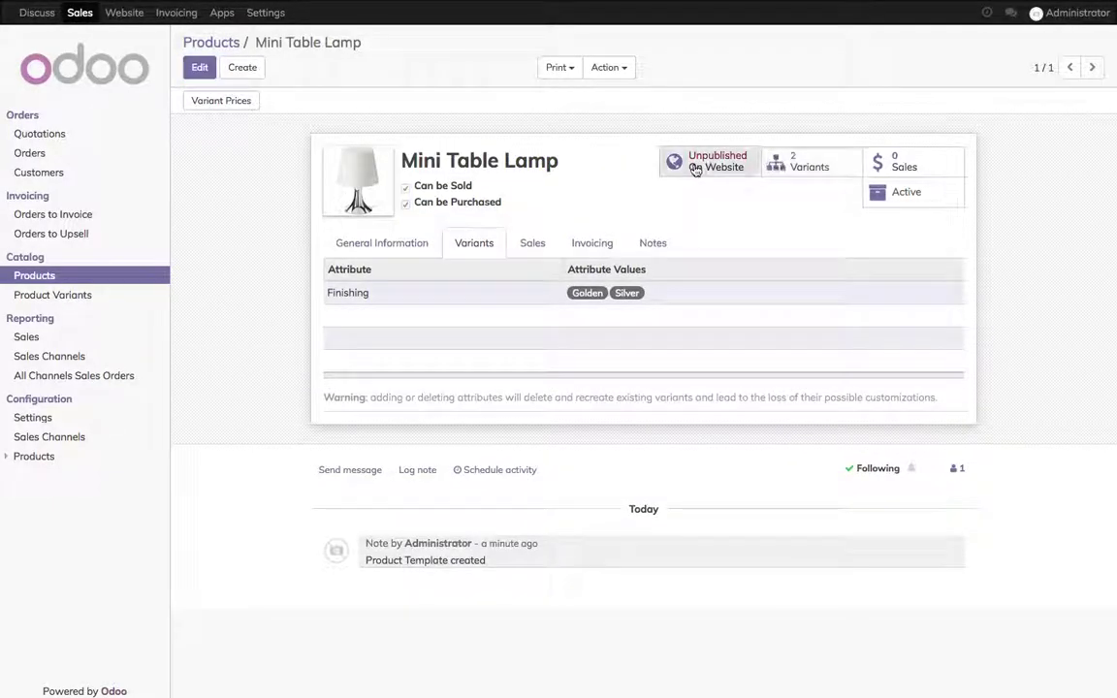
Step: Open the lamp's website page and select the gray Finishing swatch
click(694, 165)
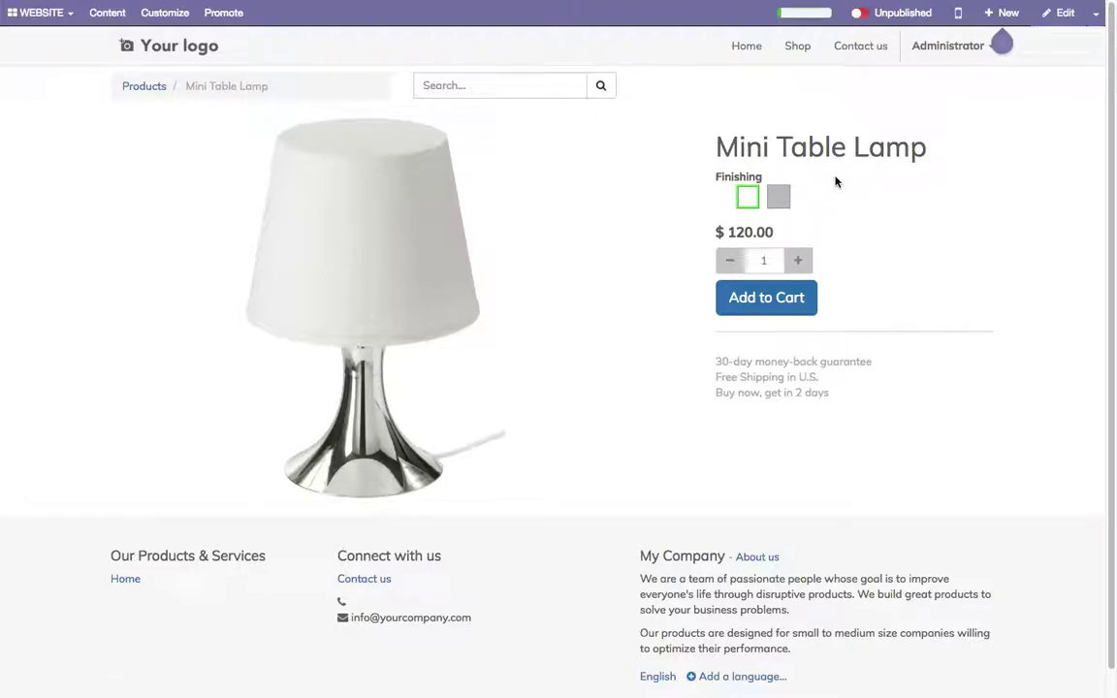
click(746, 196)
click(787, 202)
Step: Replace the image of the lamp's gray Finishing variant with golden.png, uploaded without optimization, and save the page
click(1060, 12)
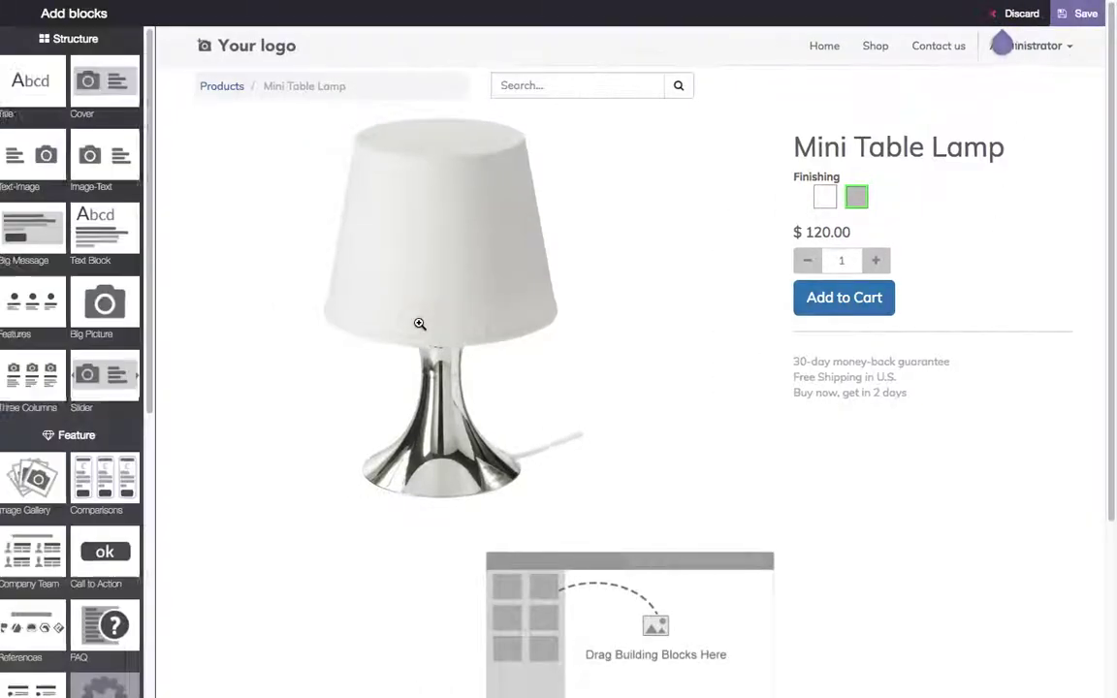
double_click(419, 324)
click(253, 144)
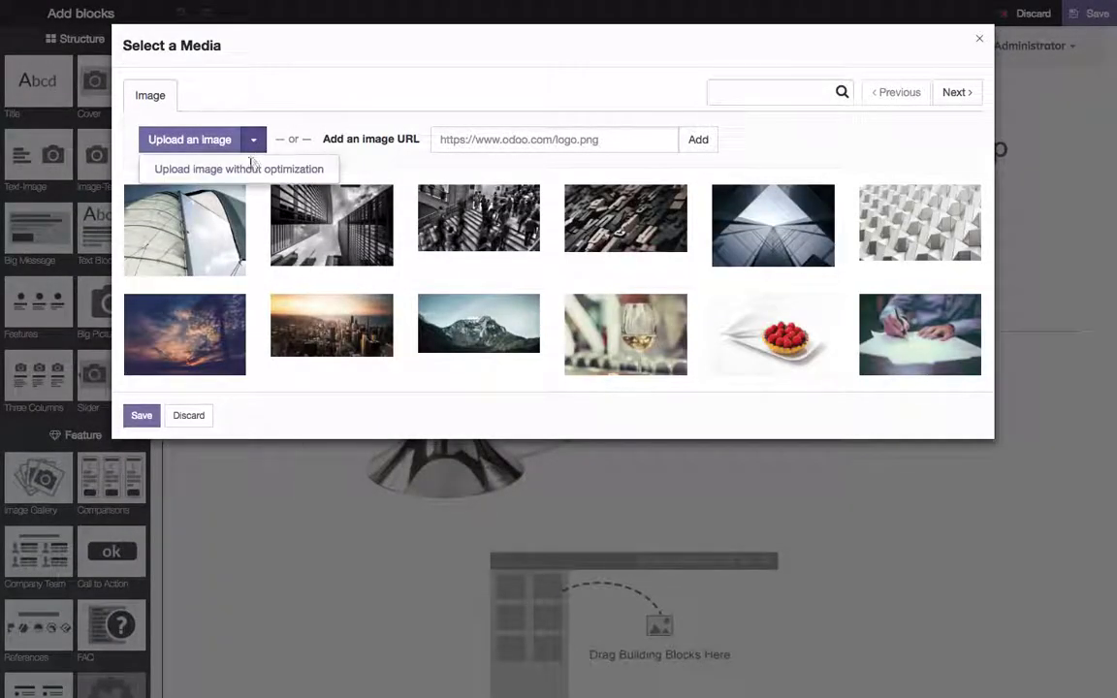
click(249, 170)
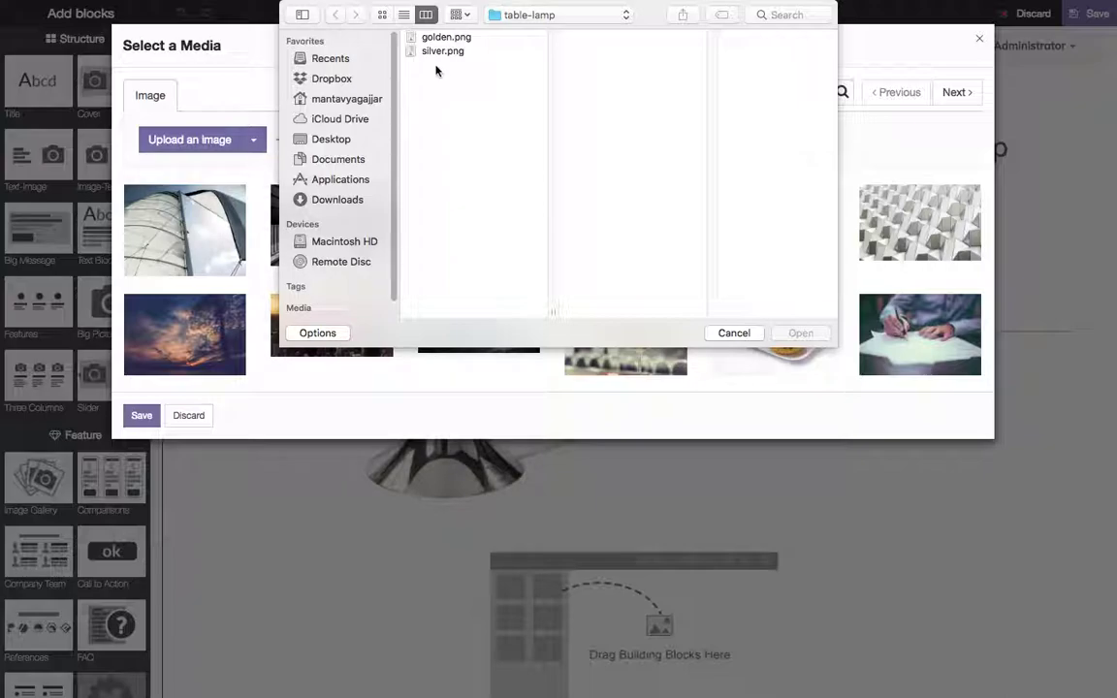
click(446, 37)
click(801, 332)
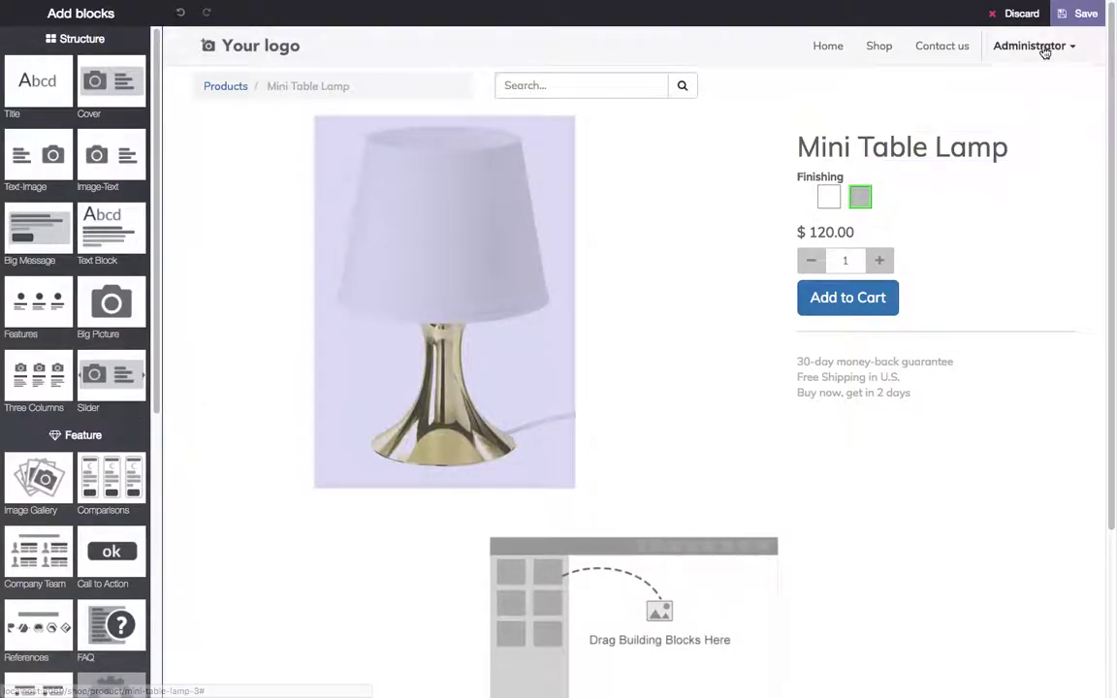
click(1078, 12)
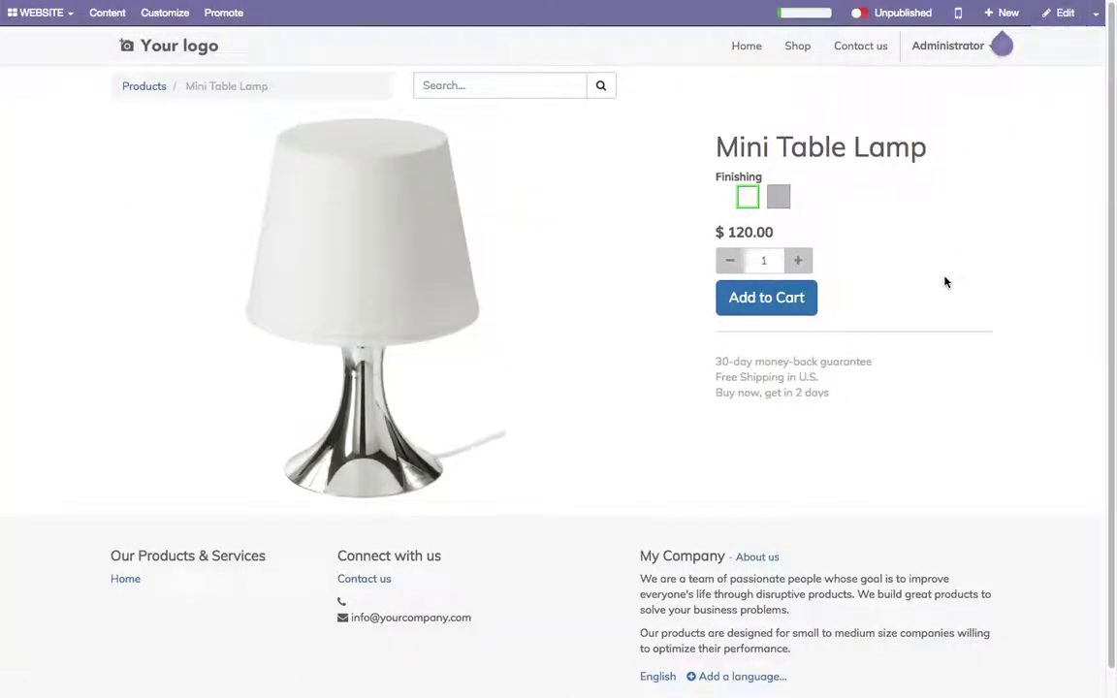
Step: Switch between the white and gray Finishing swatches to compare the lamp images of the two variants
click(783, 200)
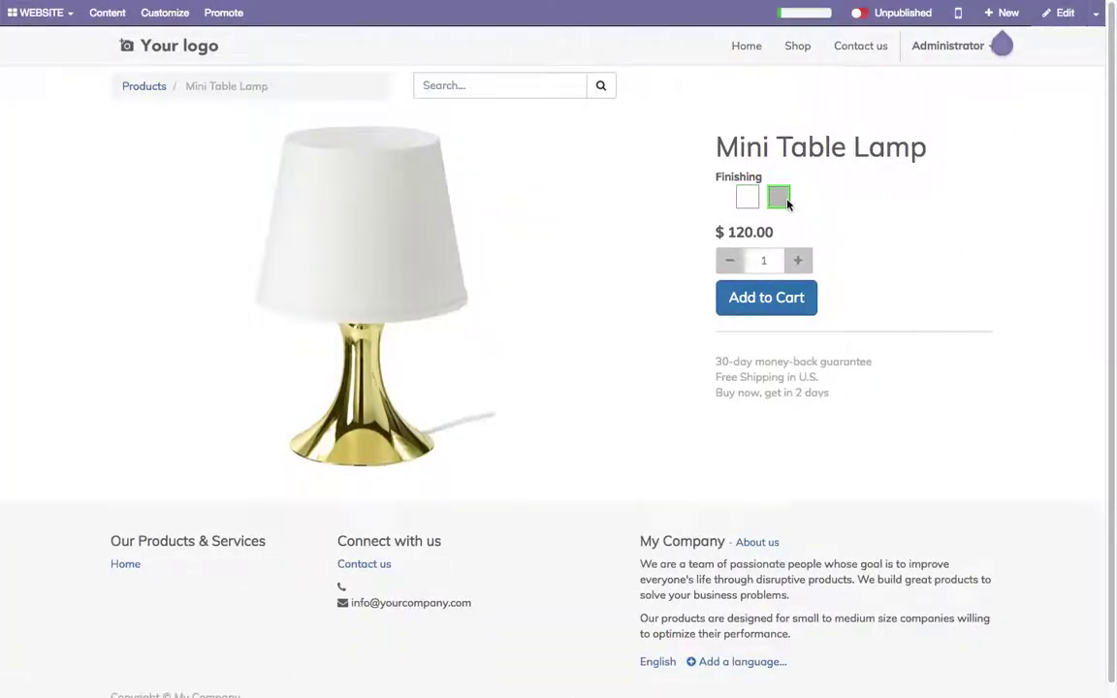
click(744, 201)
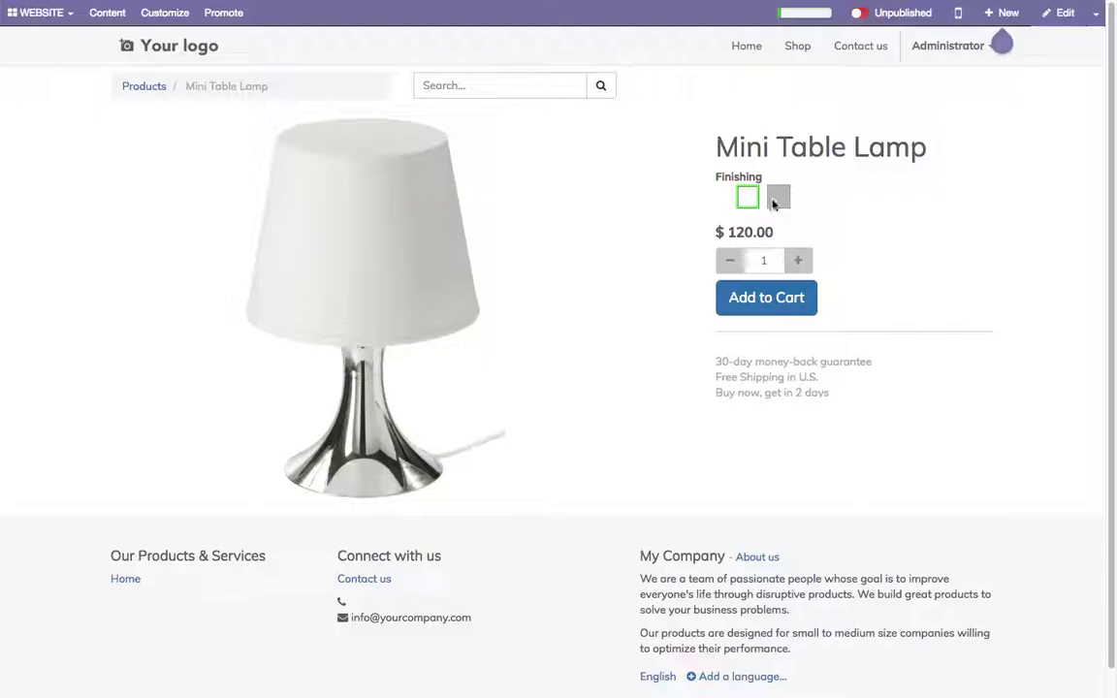
click(783, 200)
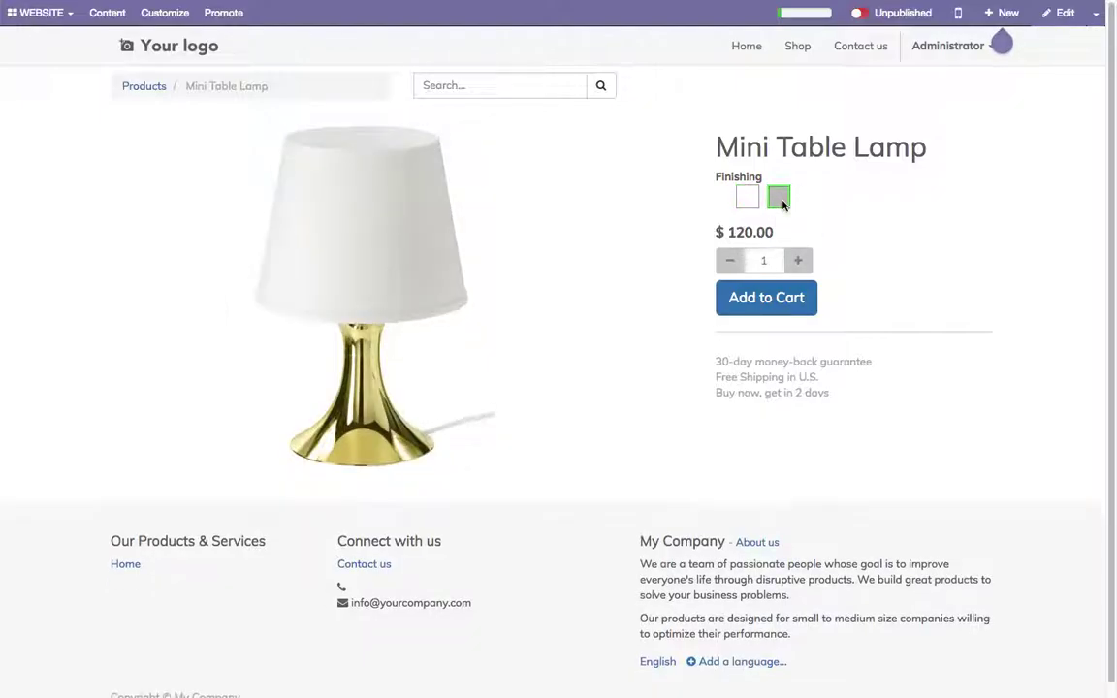
click(746, 202)
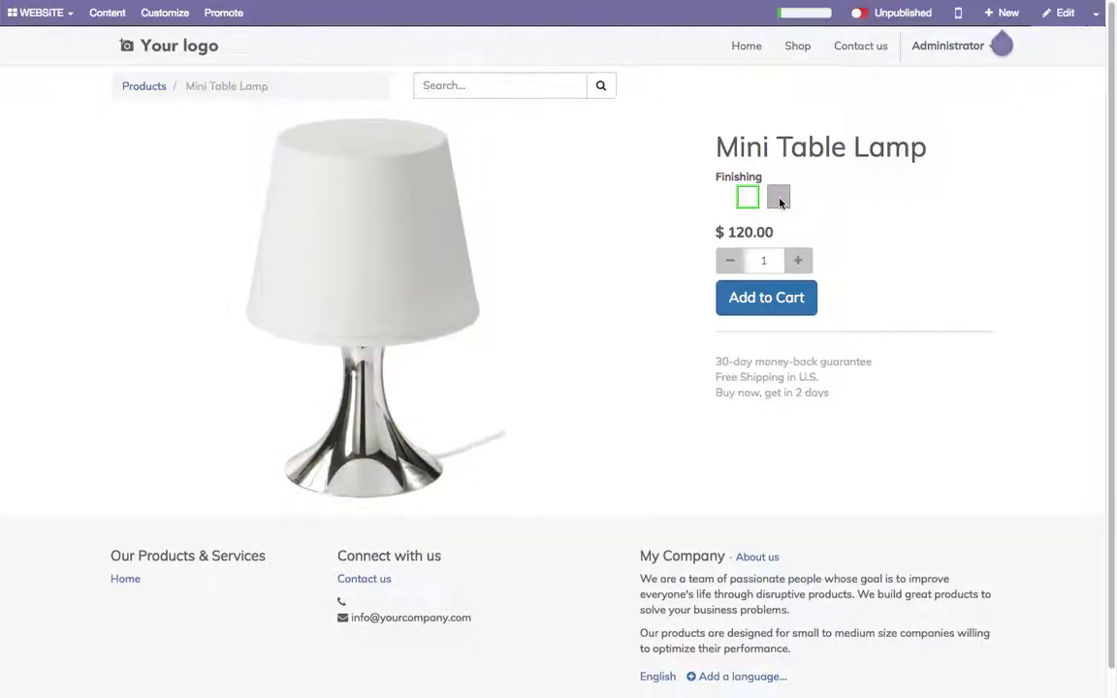
click(781, 199)
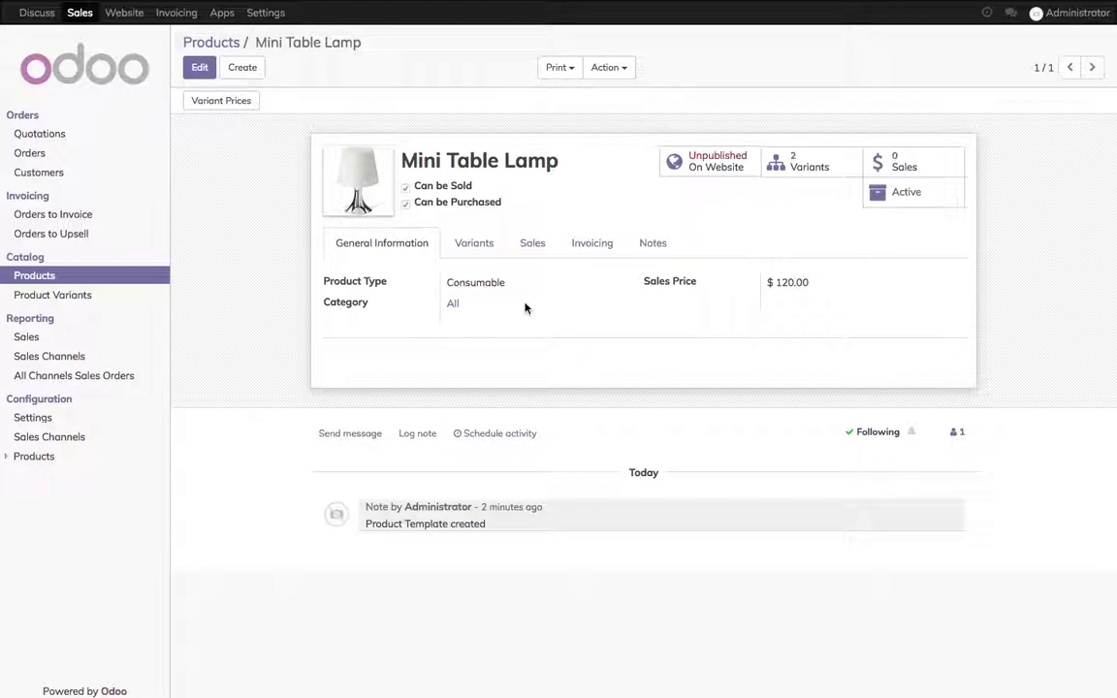
Step: Return to the backend product list and create a new product named iPhone 7
click(201, 42)
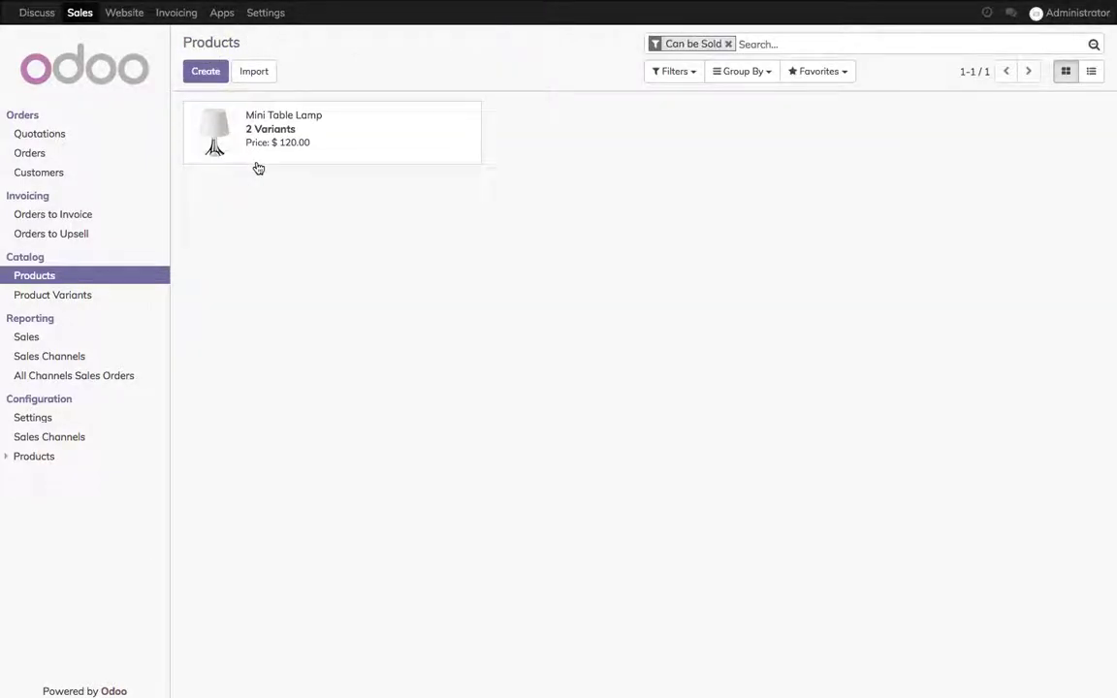
click(205, 73)
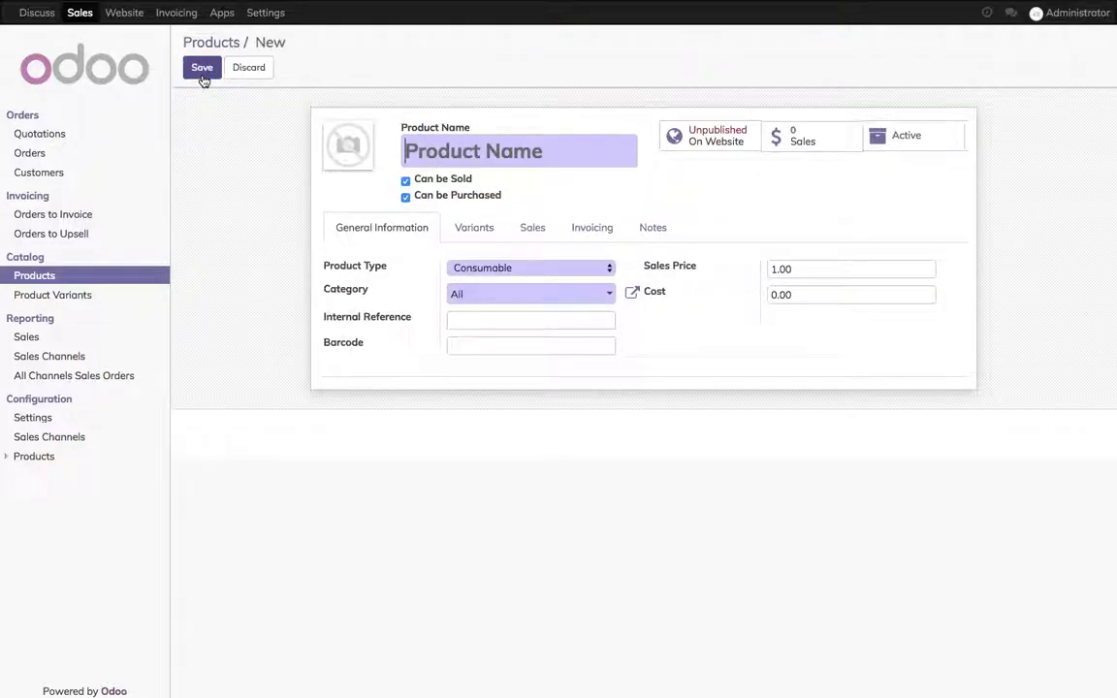
text(iPhone 7)
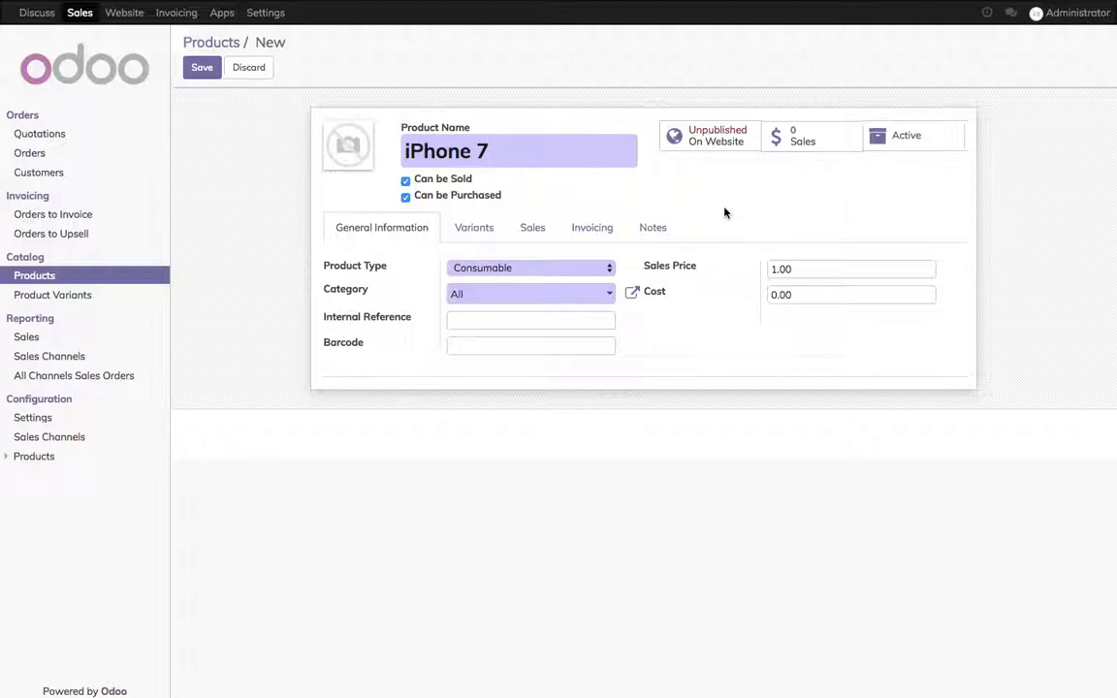
Step: Add the Color attribute with the values Gold, Silver, Black and Jet Black to the iPhone 7's variants
click(487, 236)
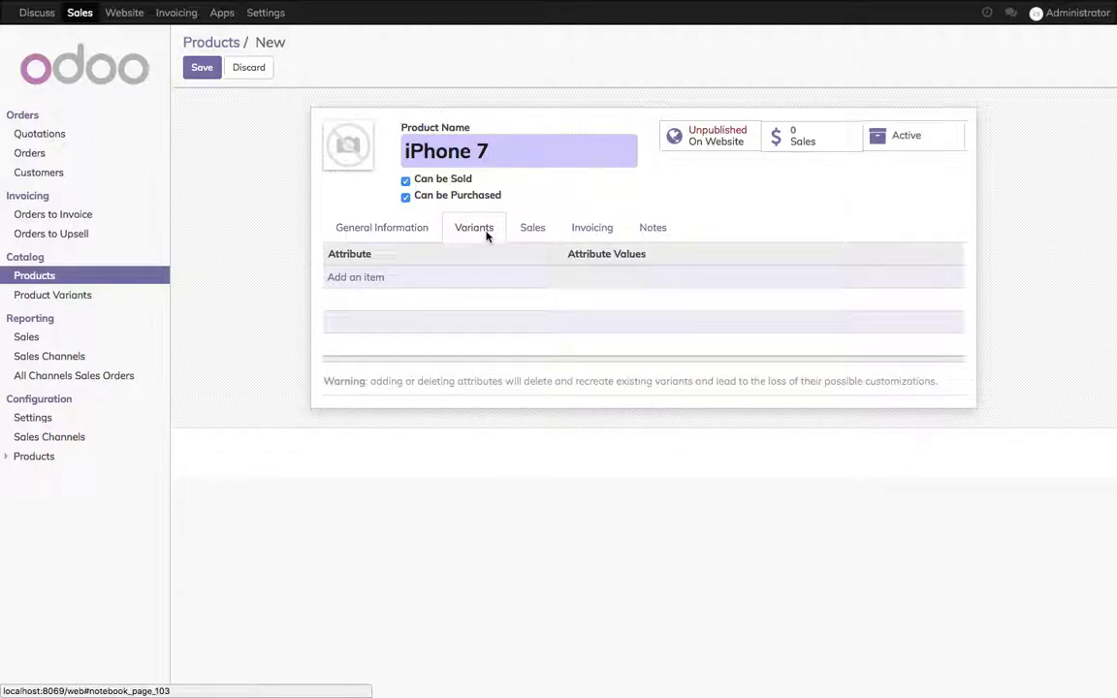
click(362, 281)
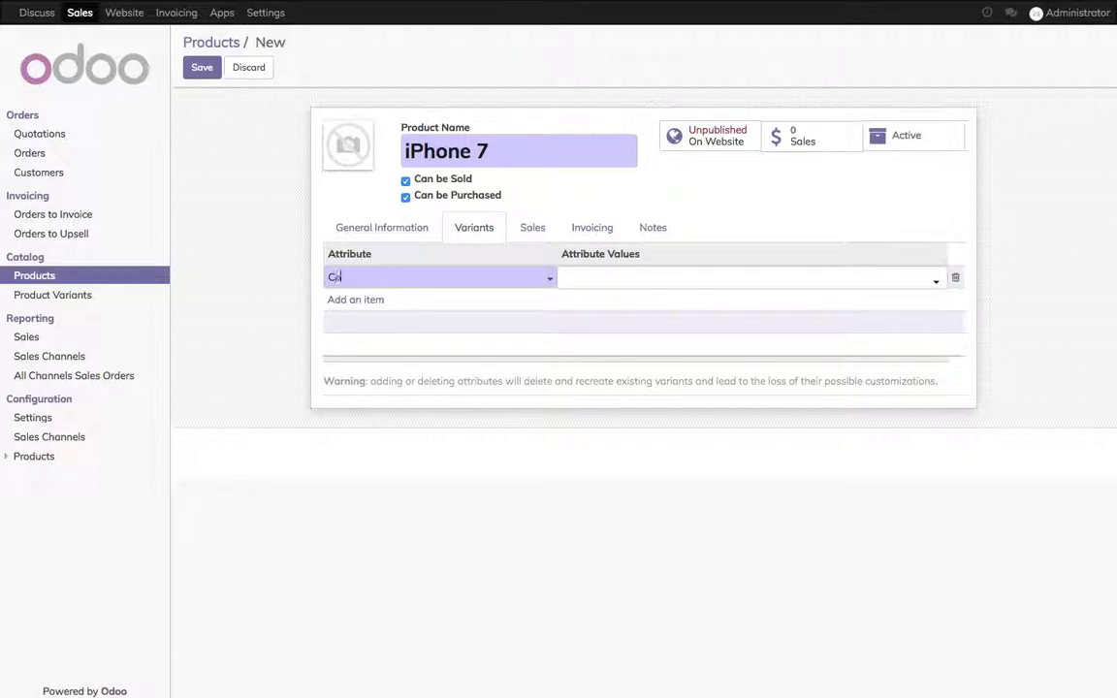
key(Return)
click(650, 280)
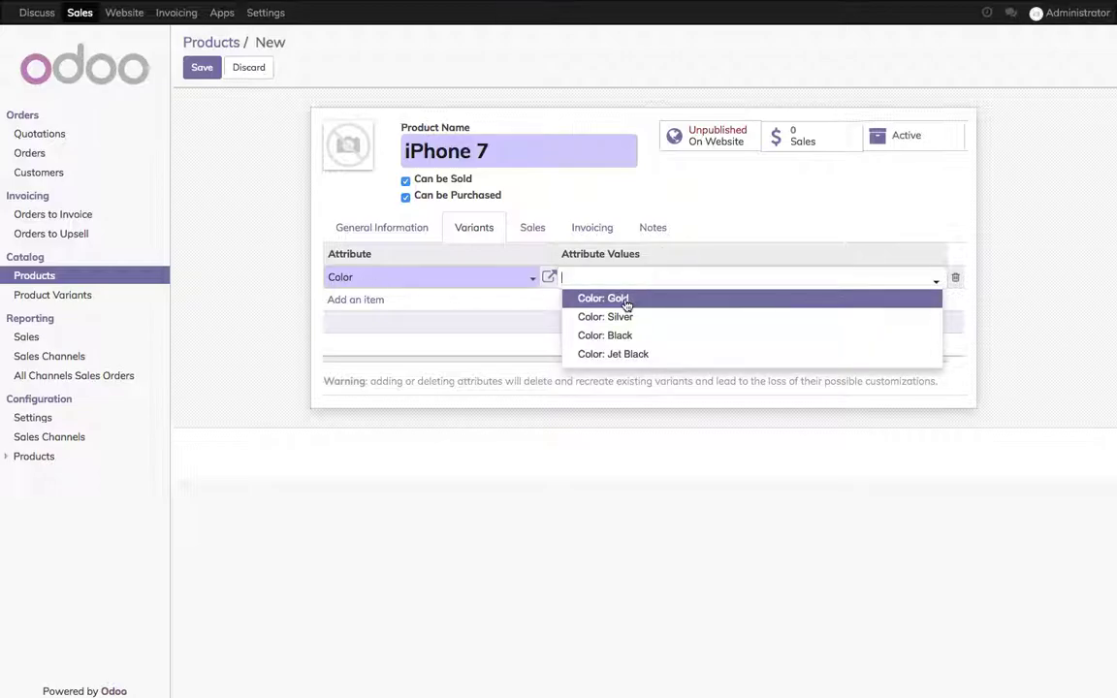
click(626, 300)
click(660, 283)
click(669, 299)
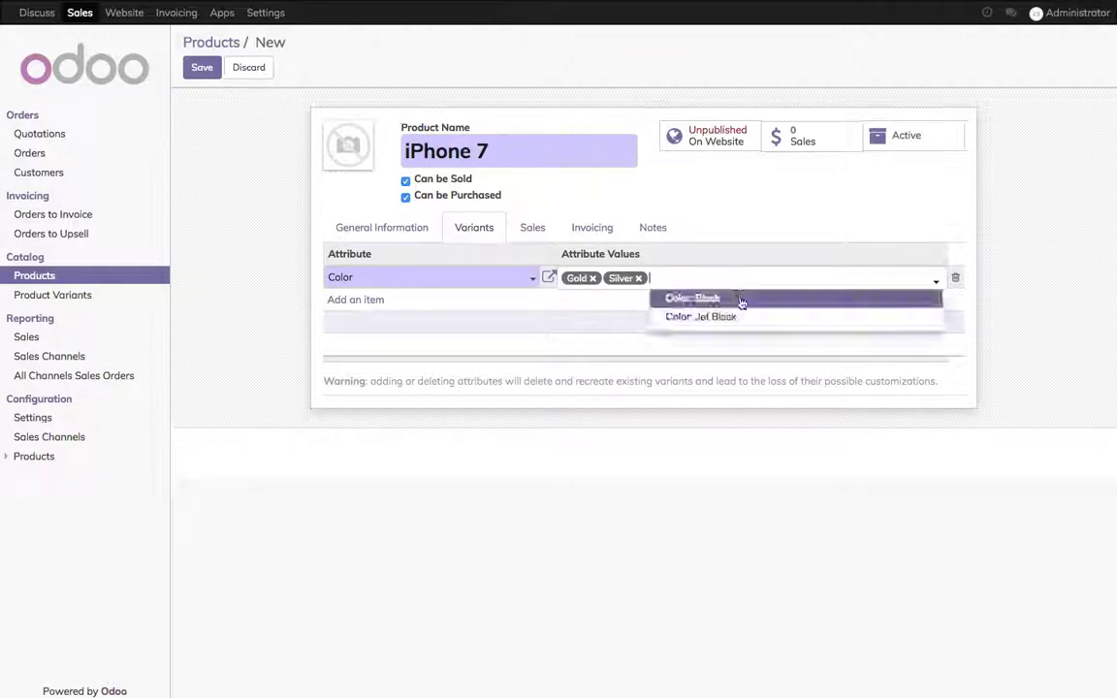
click(741, 301)
click(678, 284)
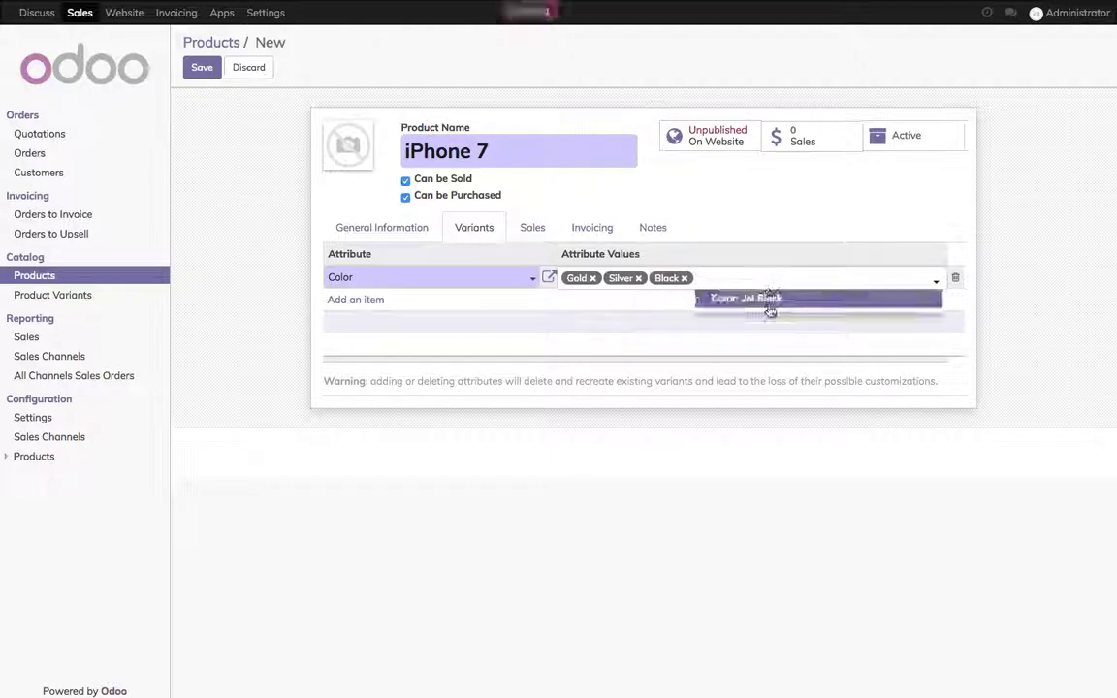
click(769, 303)
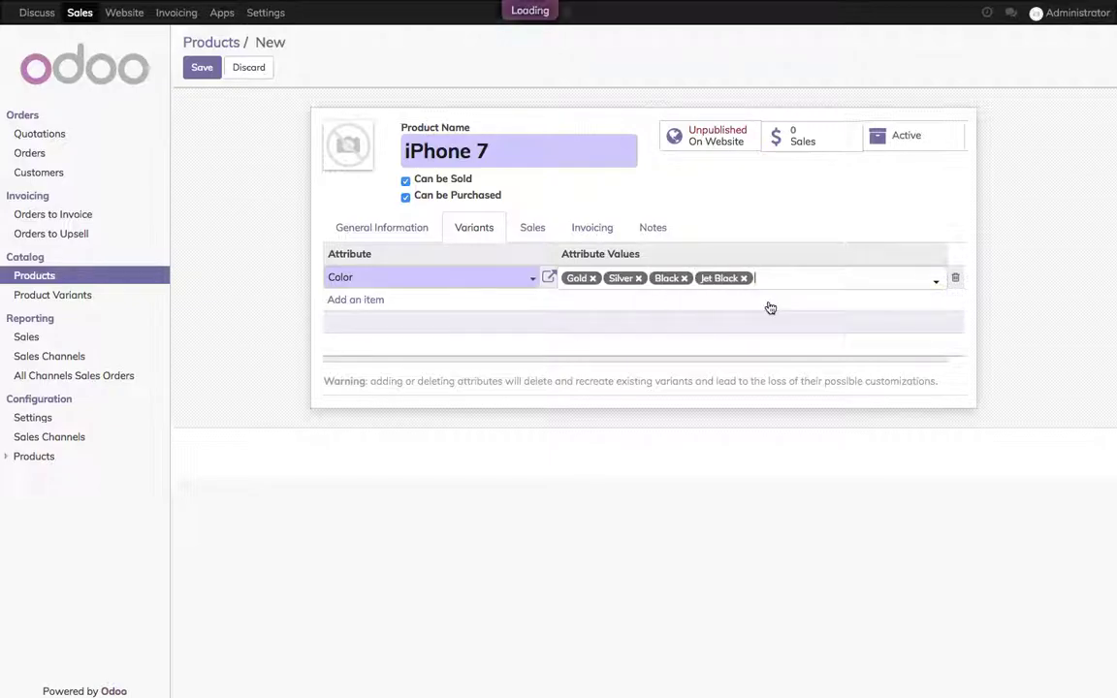
Step: Add the Storage attribute with the values 32GB, 64GB, 128GB and 256GB to the iPhone 7's variants
click(369, 303)
click(392, 303)
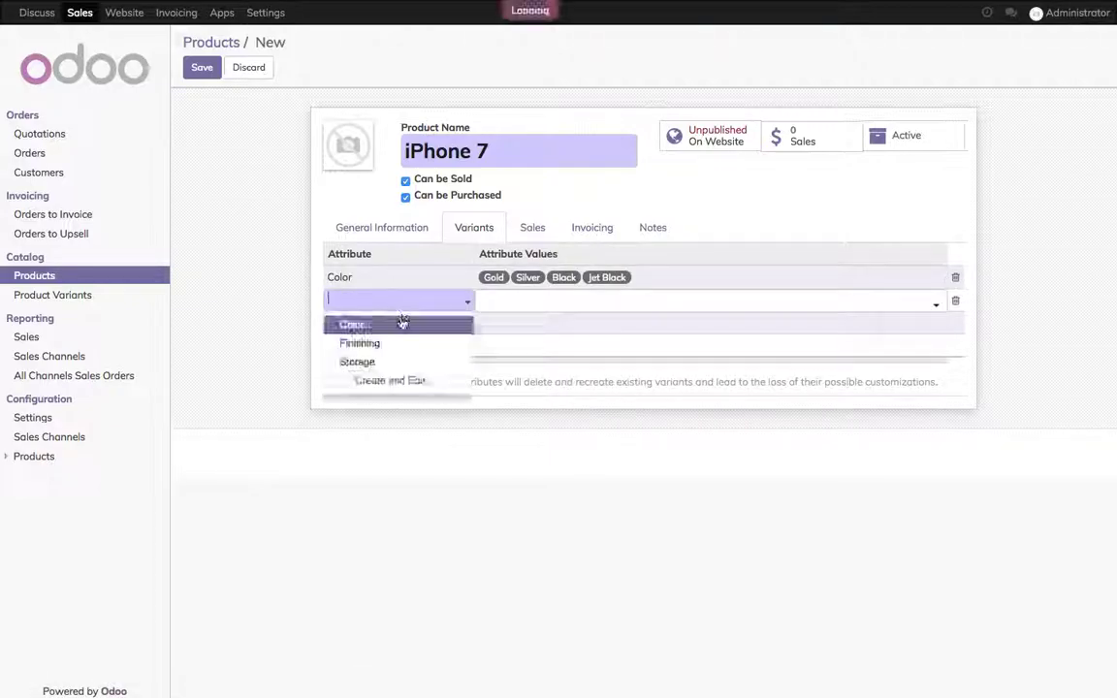
click(397, 367)
click(532, 306)
click(531, 320)
click(637, 313)
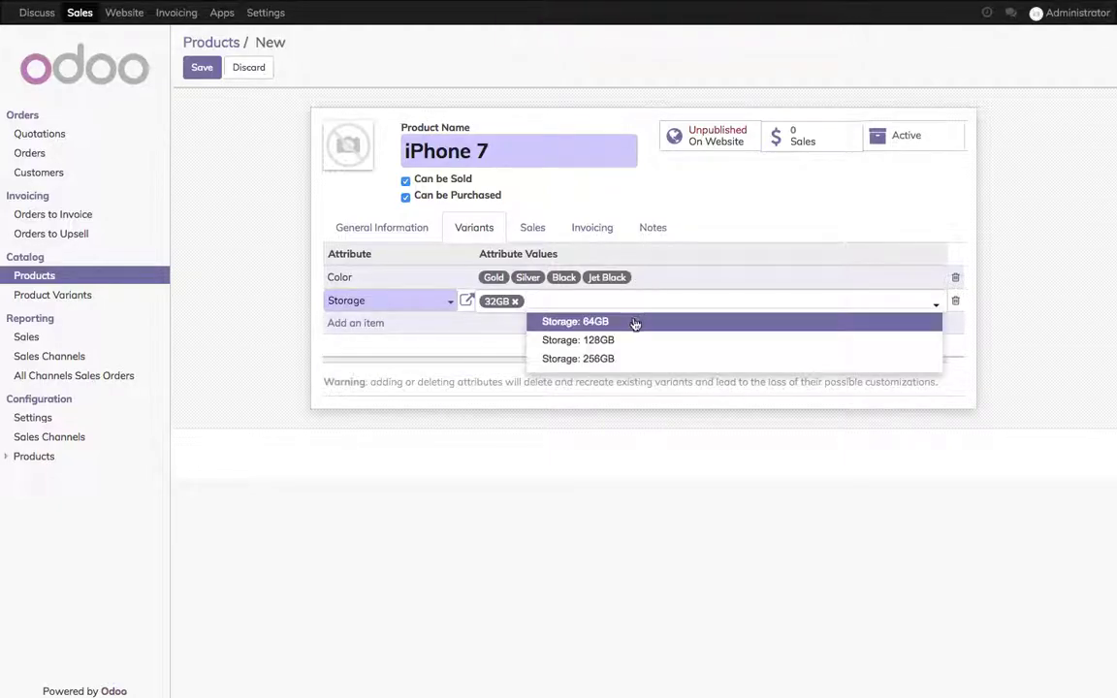
click(638, 321)
click(650, 314)
click(653, 321)
click(671, 309)
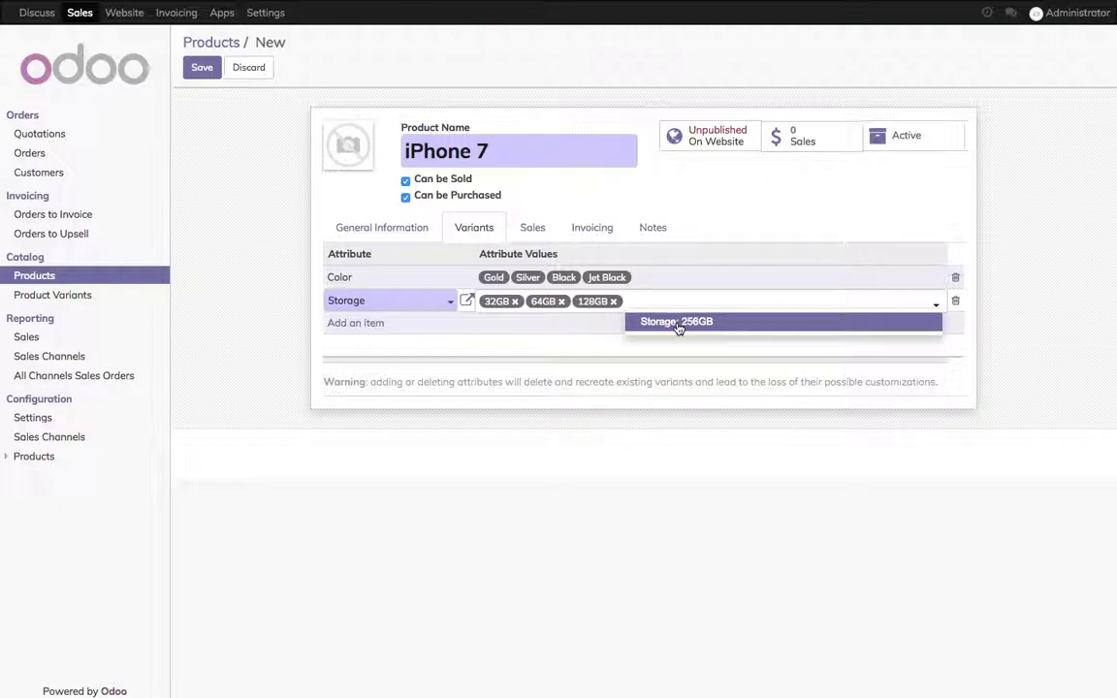
click(676, 318)
click(628, 530)
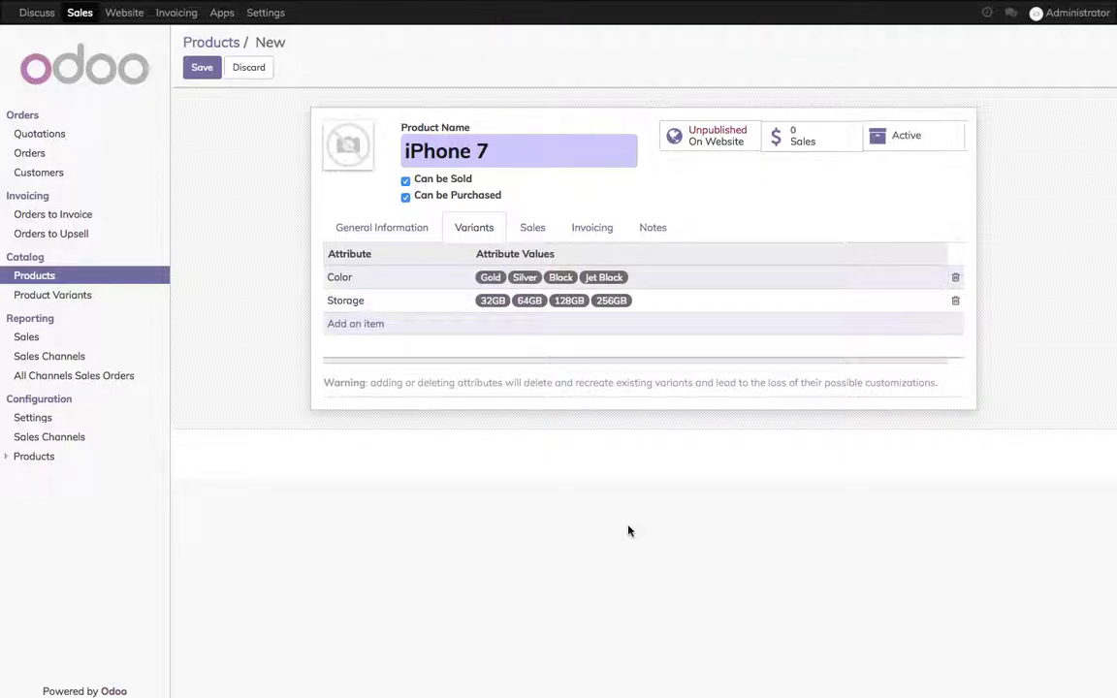
Step: Save the iPhone 7 product and open its page on the website
click(203, 70)
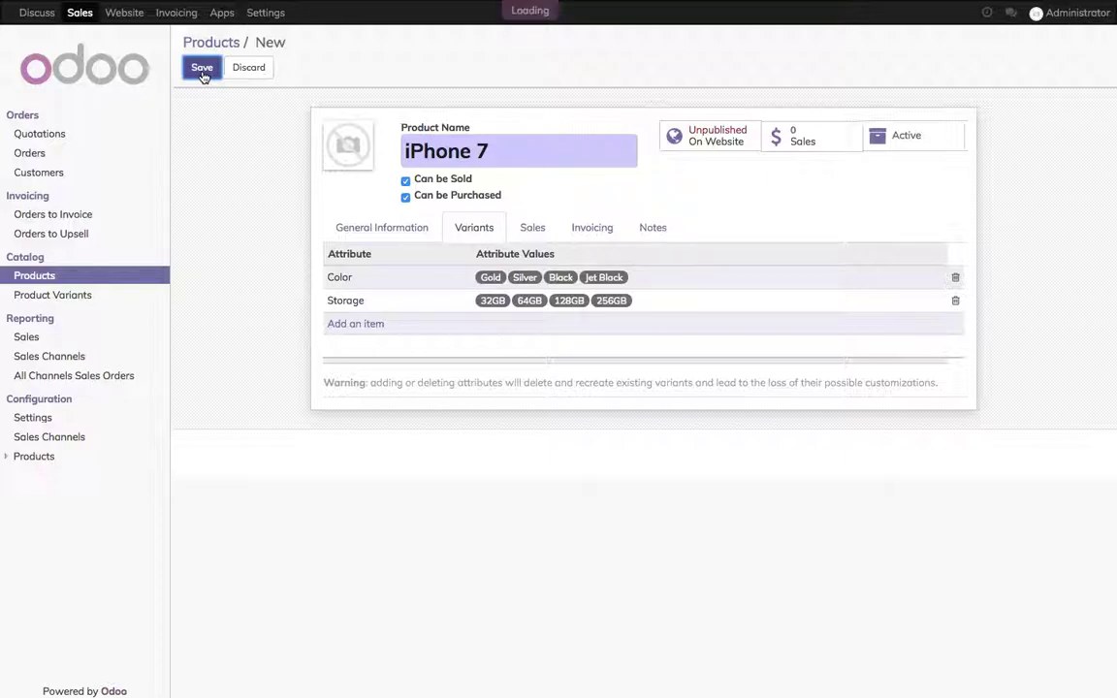
click(374, 240)
click(726, 177)
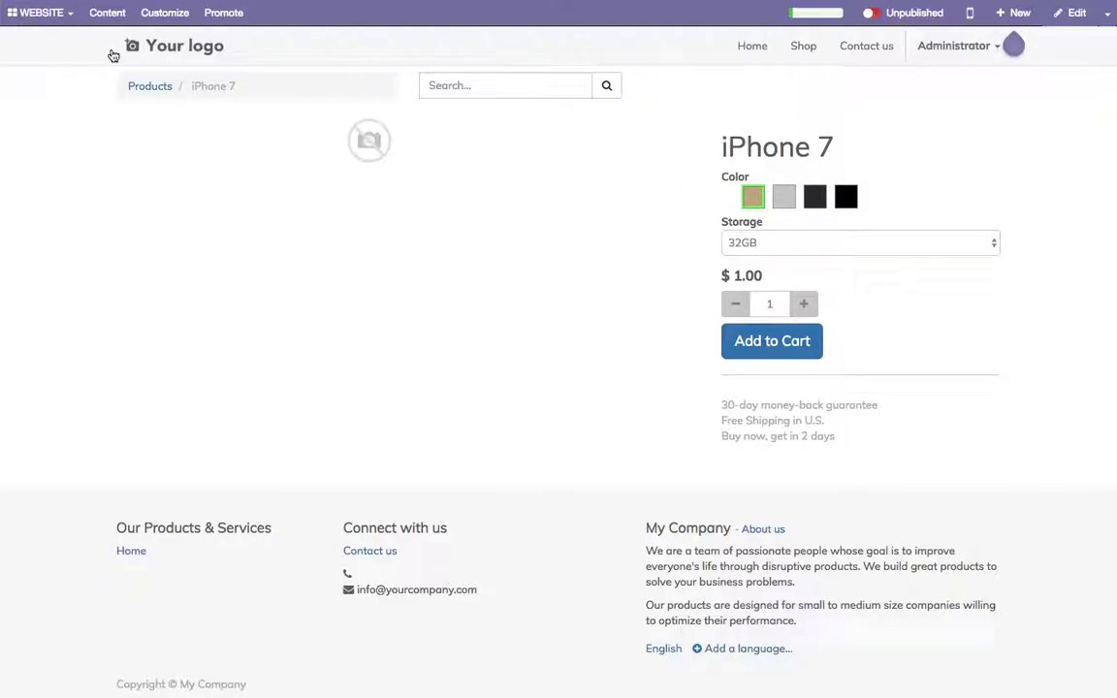
Step: Upload iphone-gold.jpeg from the iPhone folder on the Desktop as the gold variant's image and save the page
click(1074, 13)
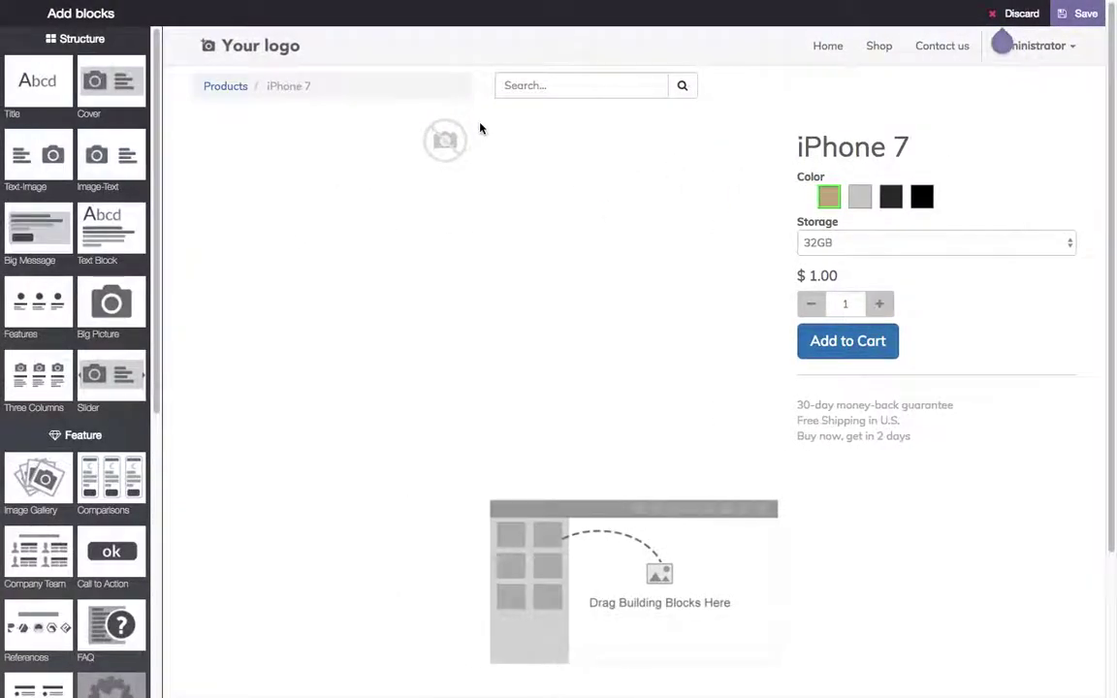
double_click(445, 138)
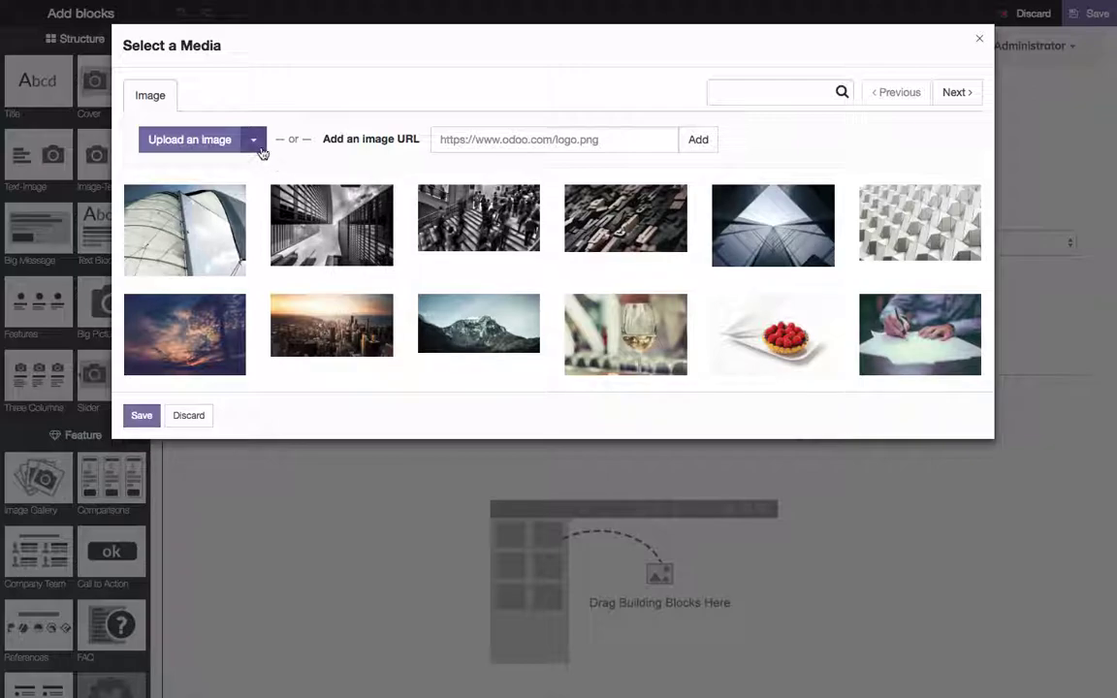
click(256, 146)
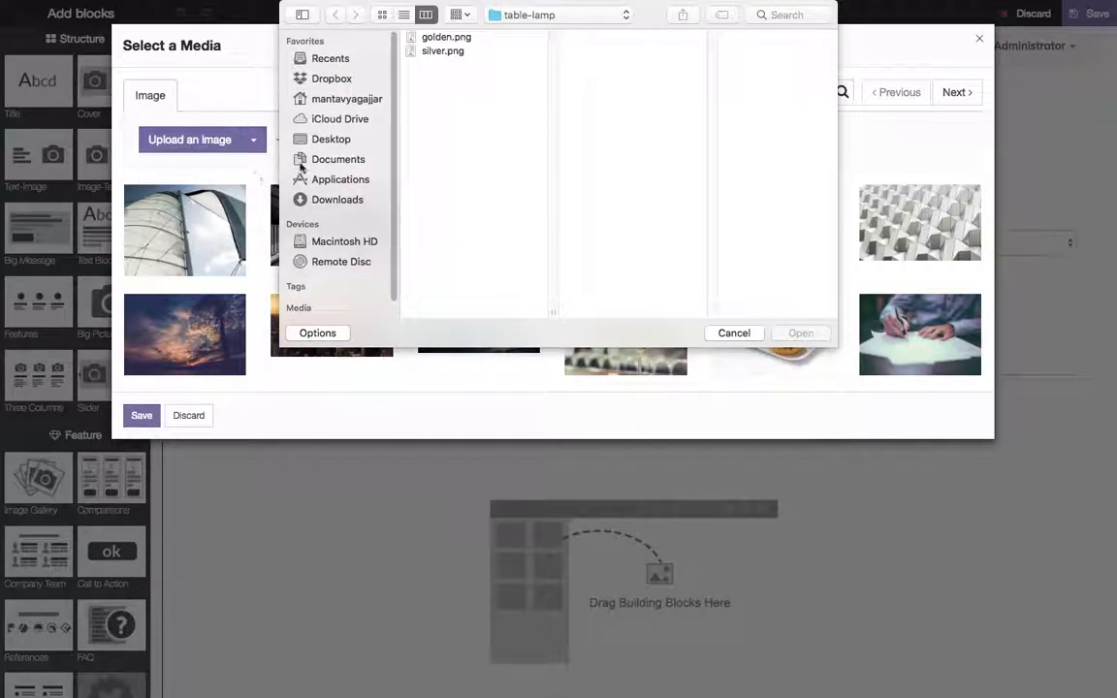
click(330, 140)
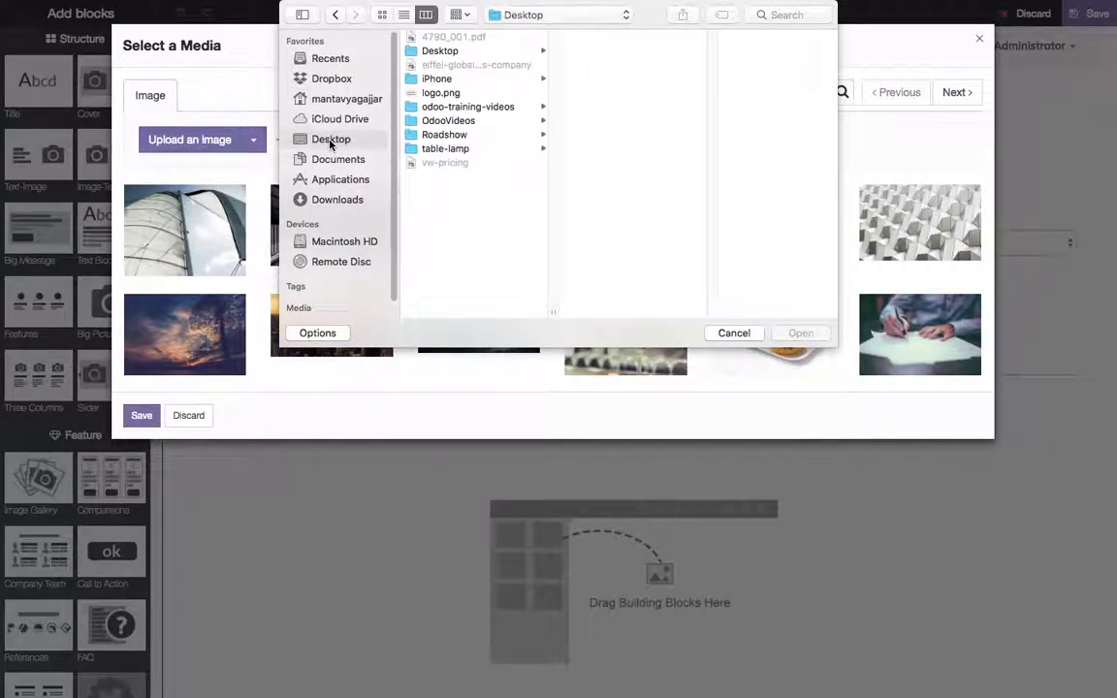
click(442, 92)
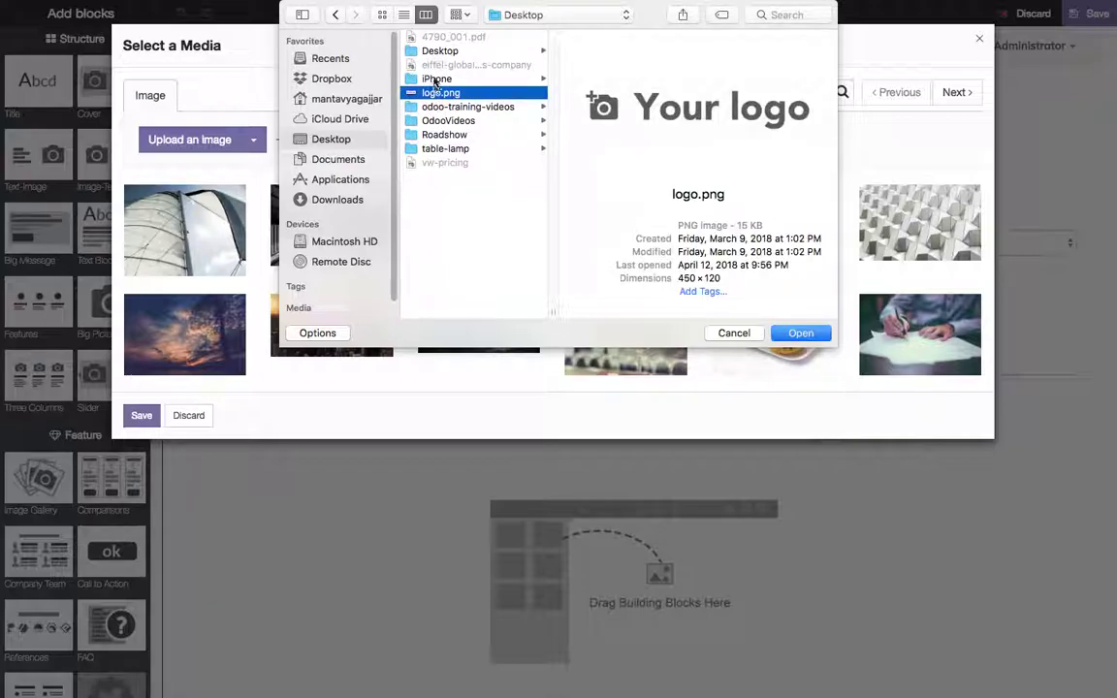
click(437, 79)
click(573, 51)
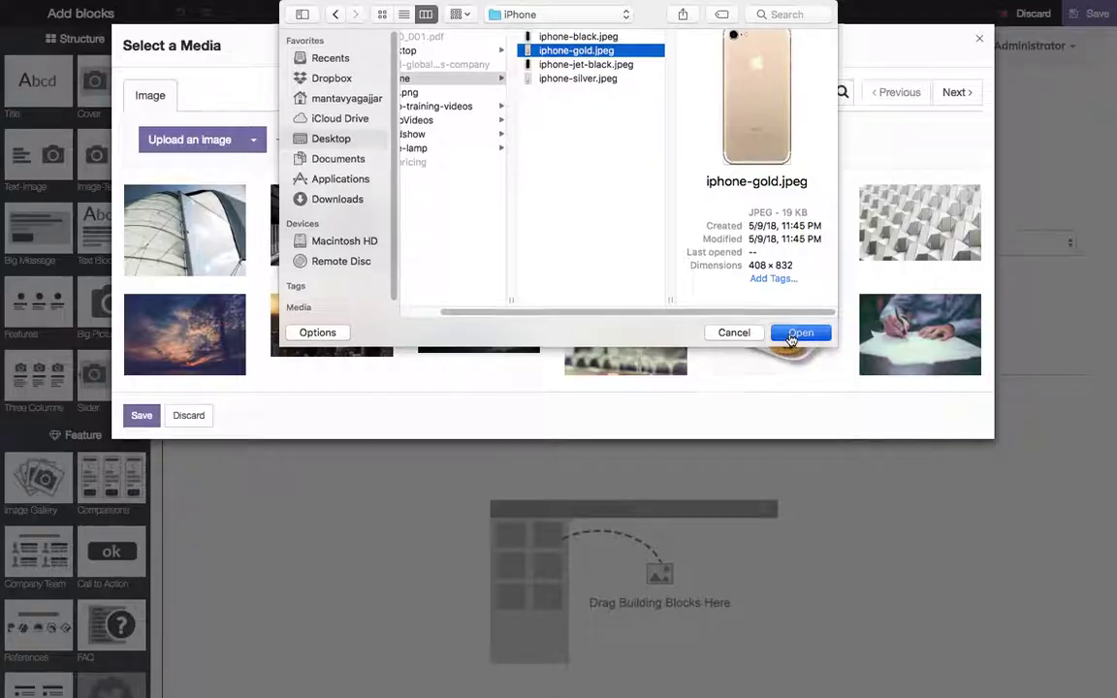
click(800, 334)
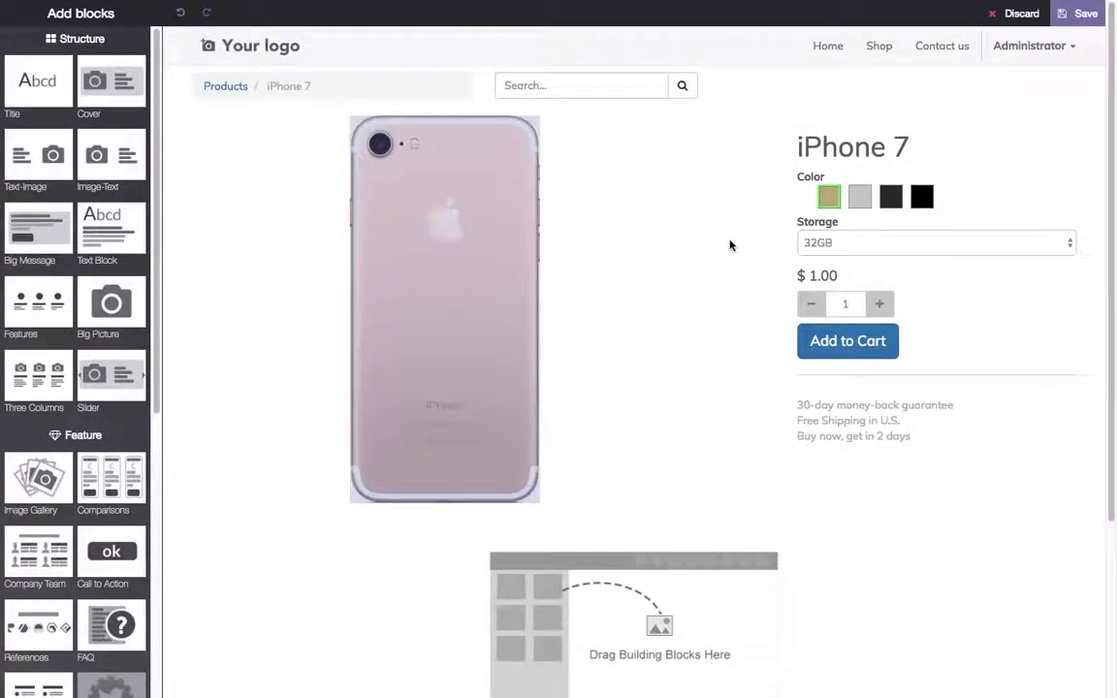
click(1074, 14)
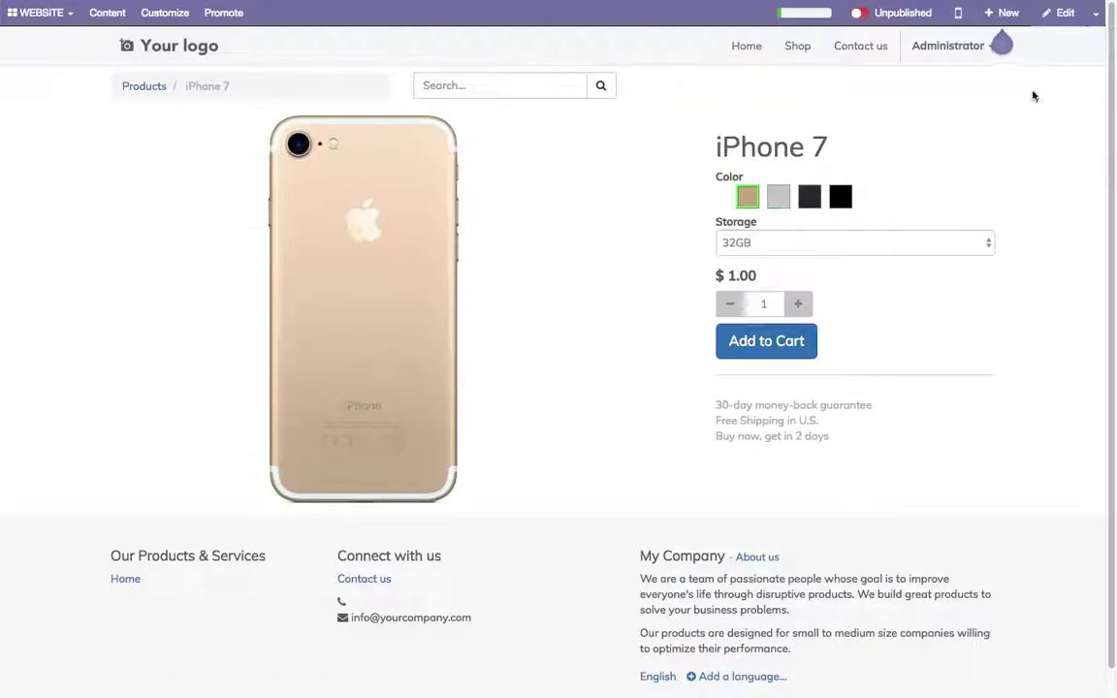
Step: Upload iphone-silver.jpeg without optimization as the silver iPhone 7 variant's image and save the page
click(1062, 13)
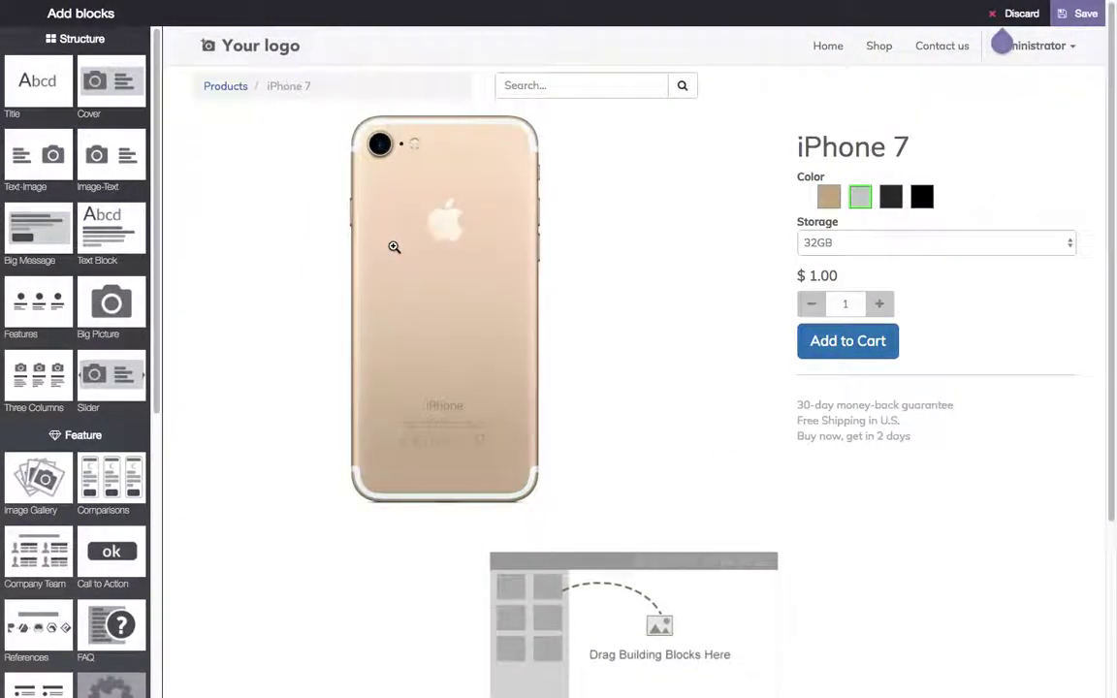
double_click(394, 247)
click(256, 140)
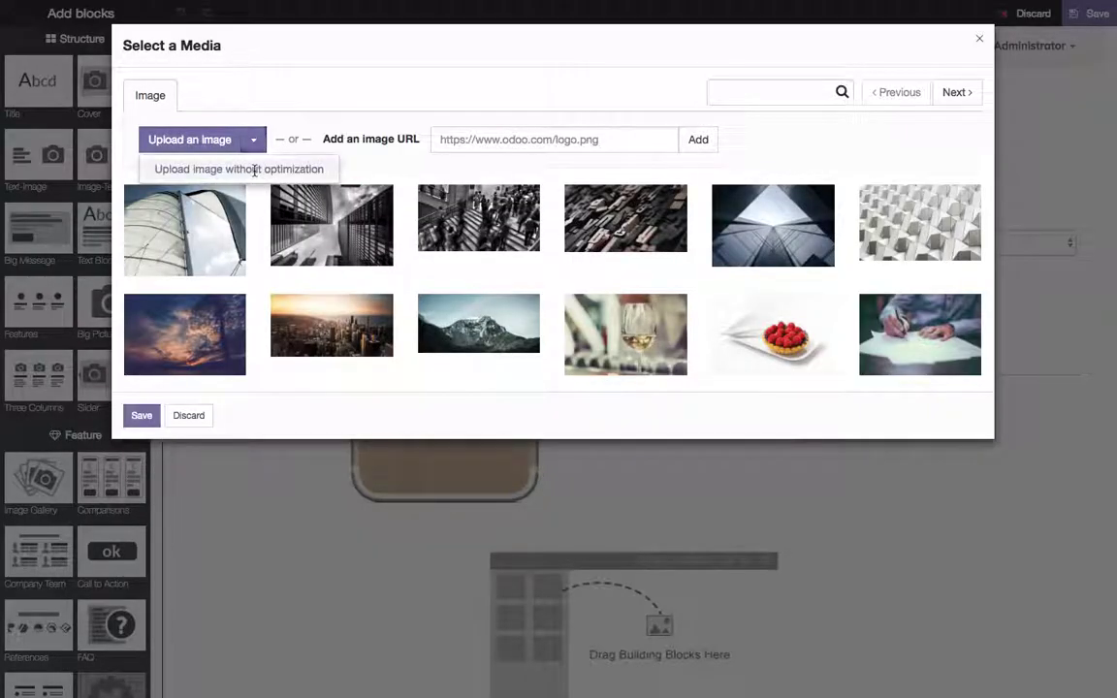
click(239, 169)
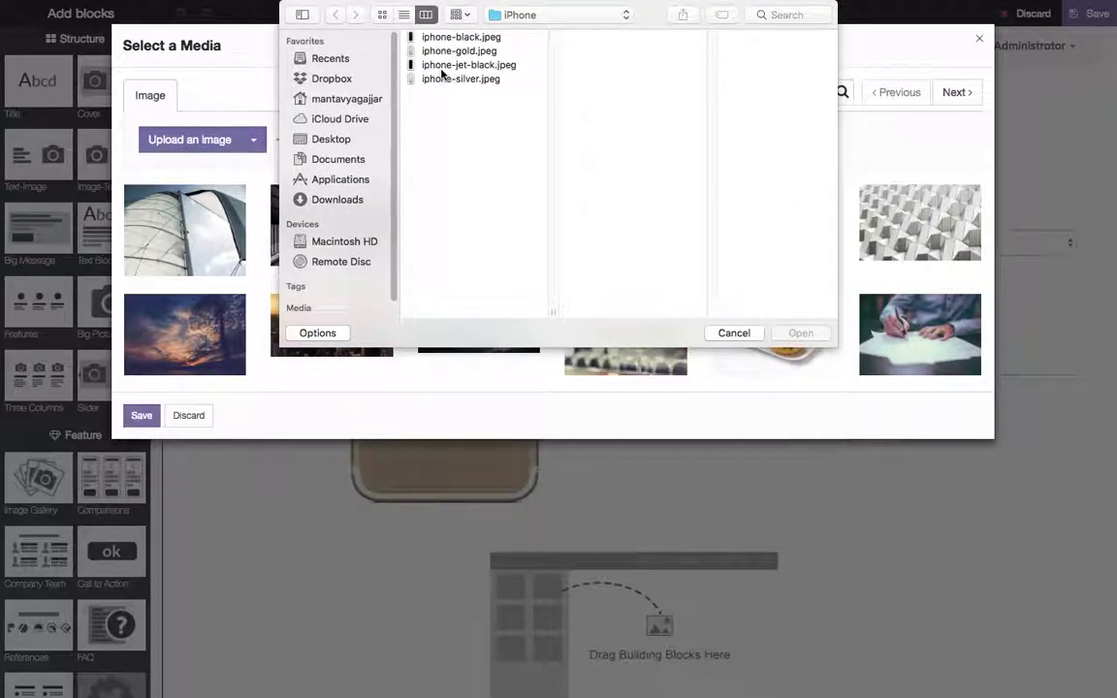
click(446, 80)
click(801, 333)
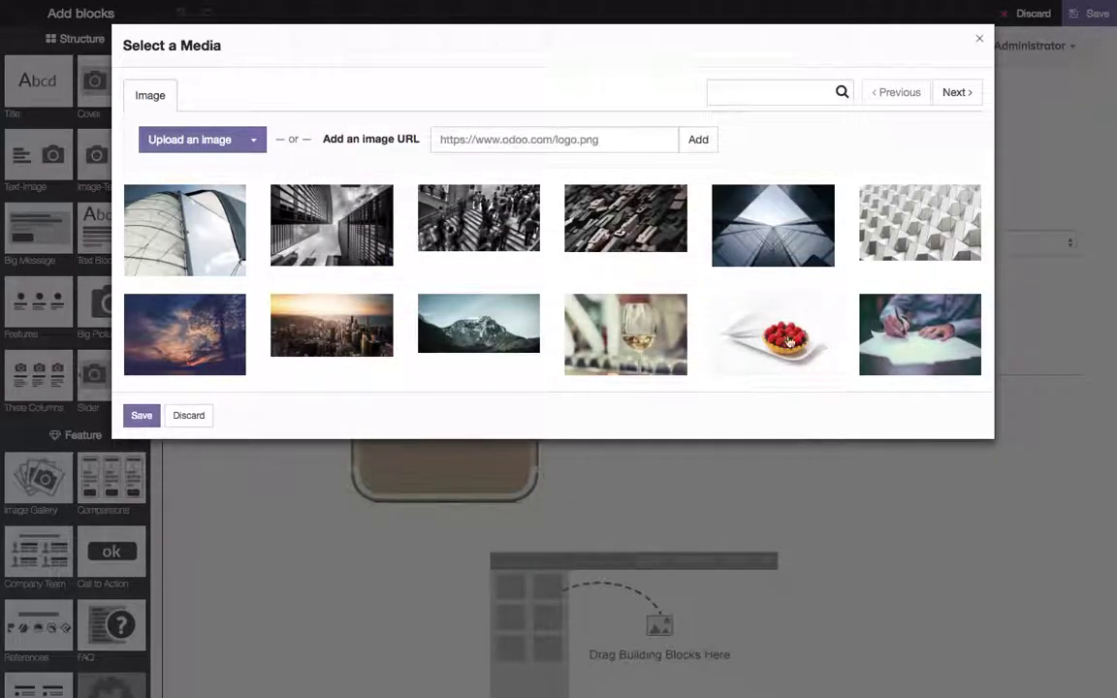
click(1083, 12)
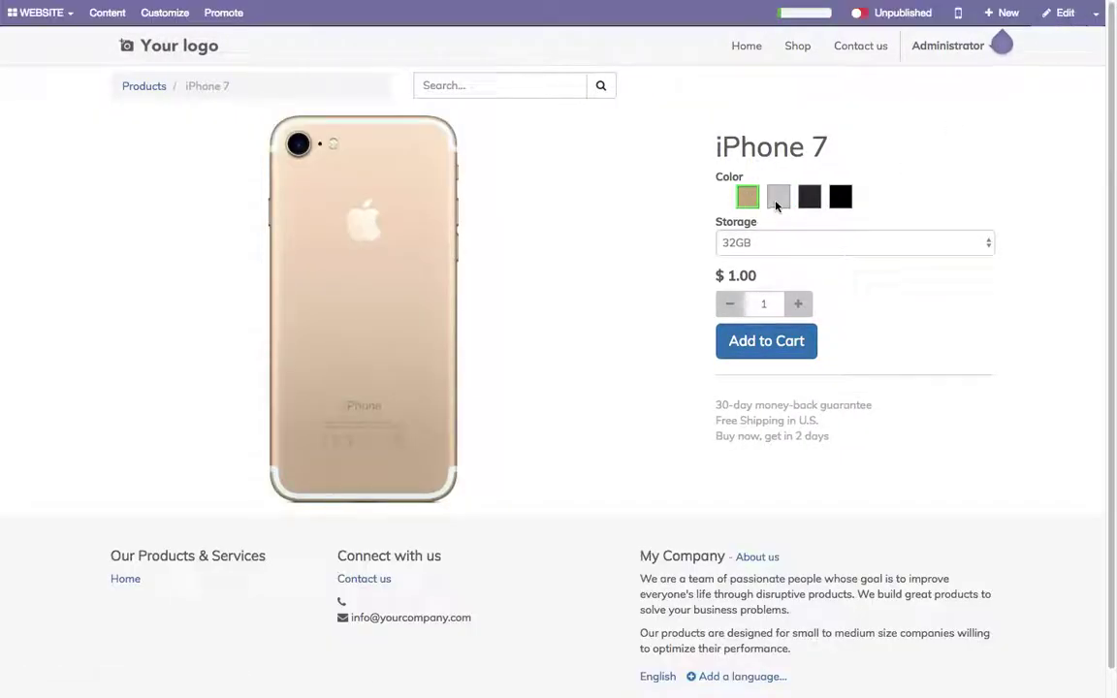
Step: Upload iphone-black.jpeg without optimization as the image of the black 32GB iPhone 7 variant and save the page
click(778, 198)
click(809, 196)
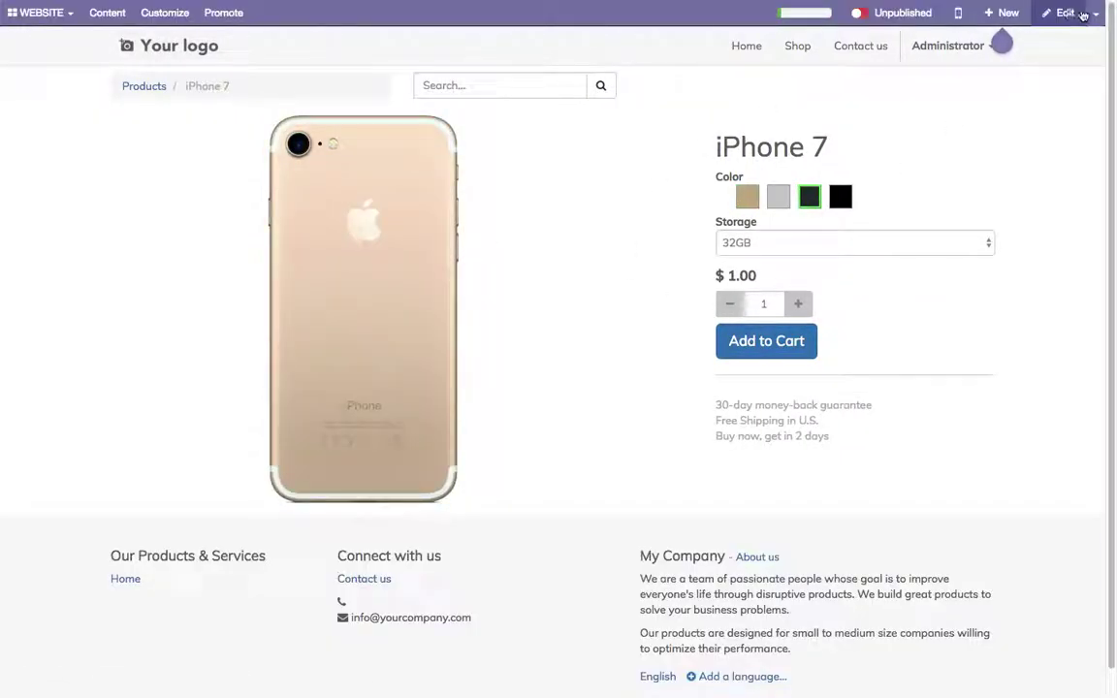
click(1063, 15)
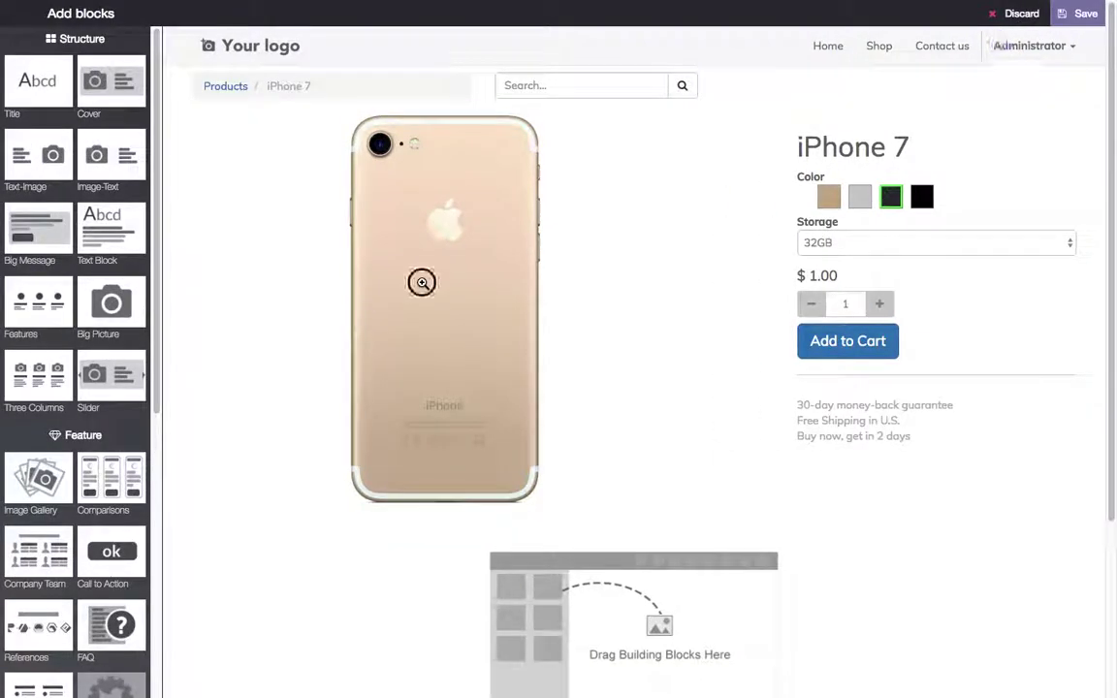
double_click(424, 281)
click(253, 139)
click(250, 169)
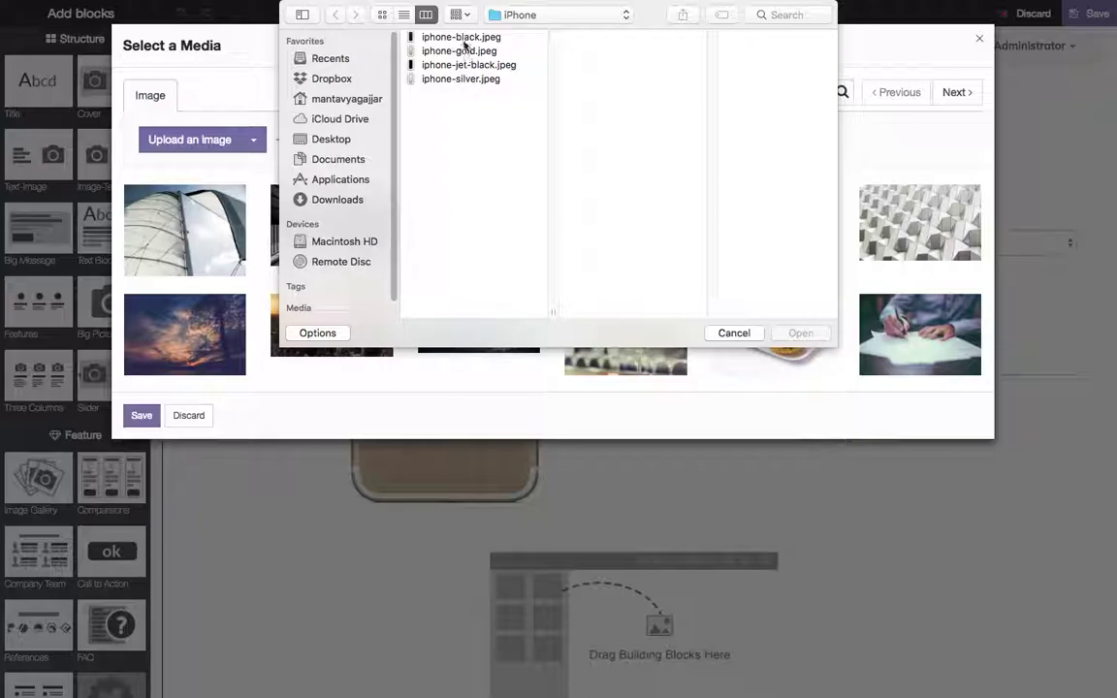
click(460, 37)
click(801, 334)
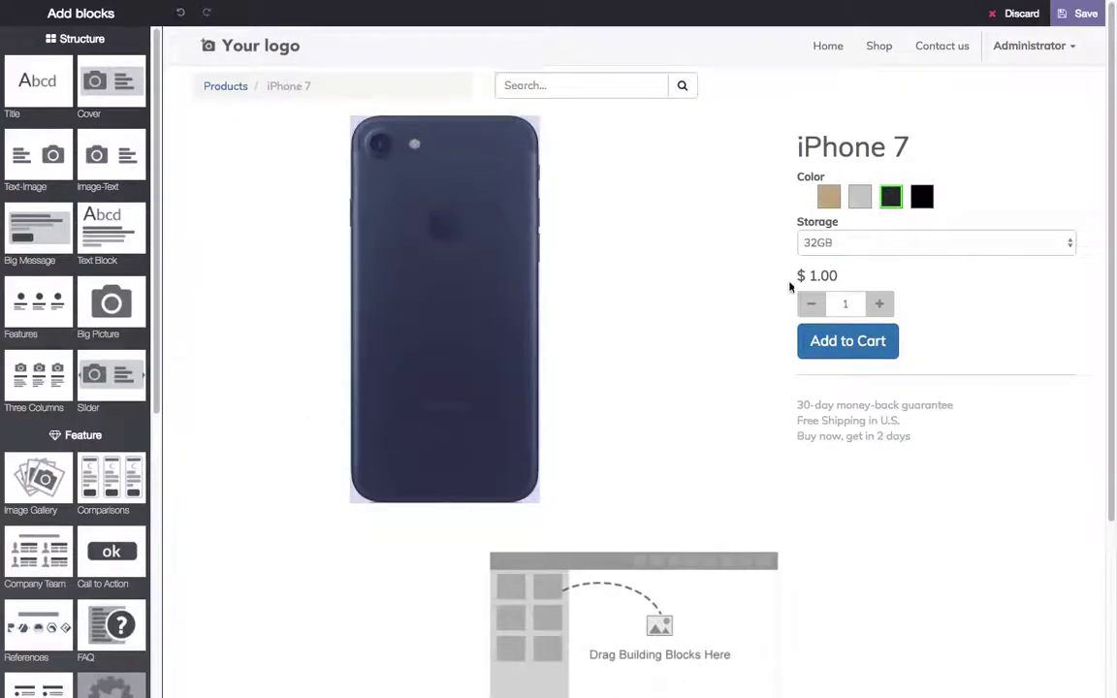
click(1084, 13)
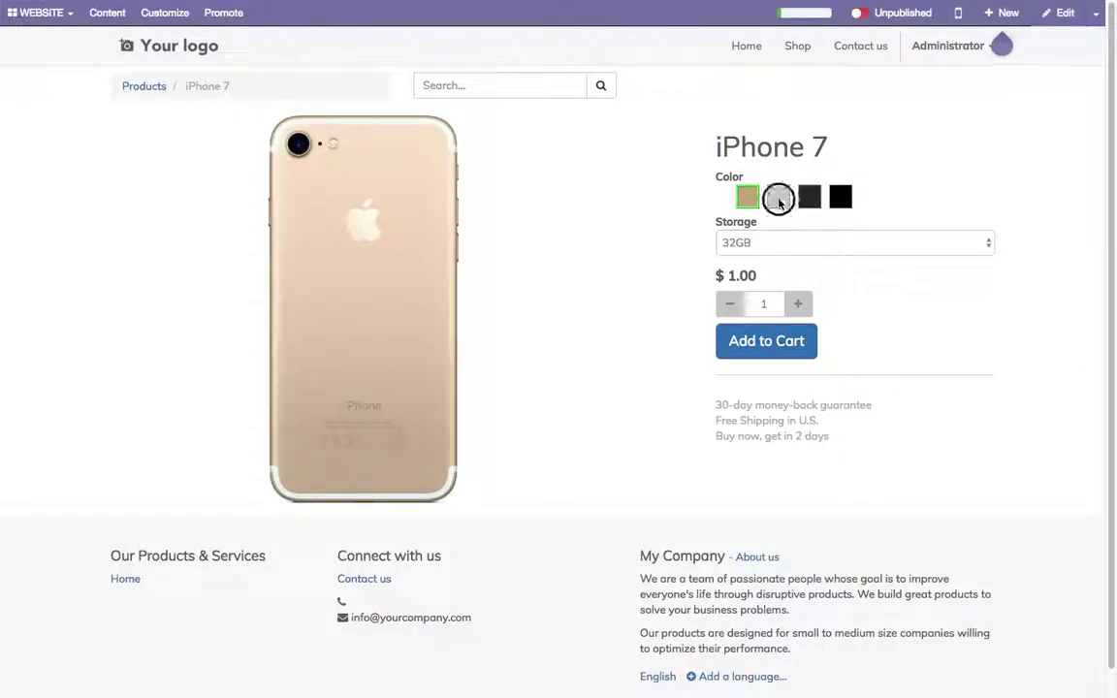
Step: Upload iphone-jet-black.jpeg without optimization as the image of the jet black 32GB variant and save the page
click(778, 196)
click(805, 199)
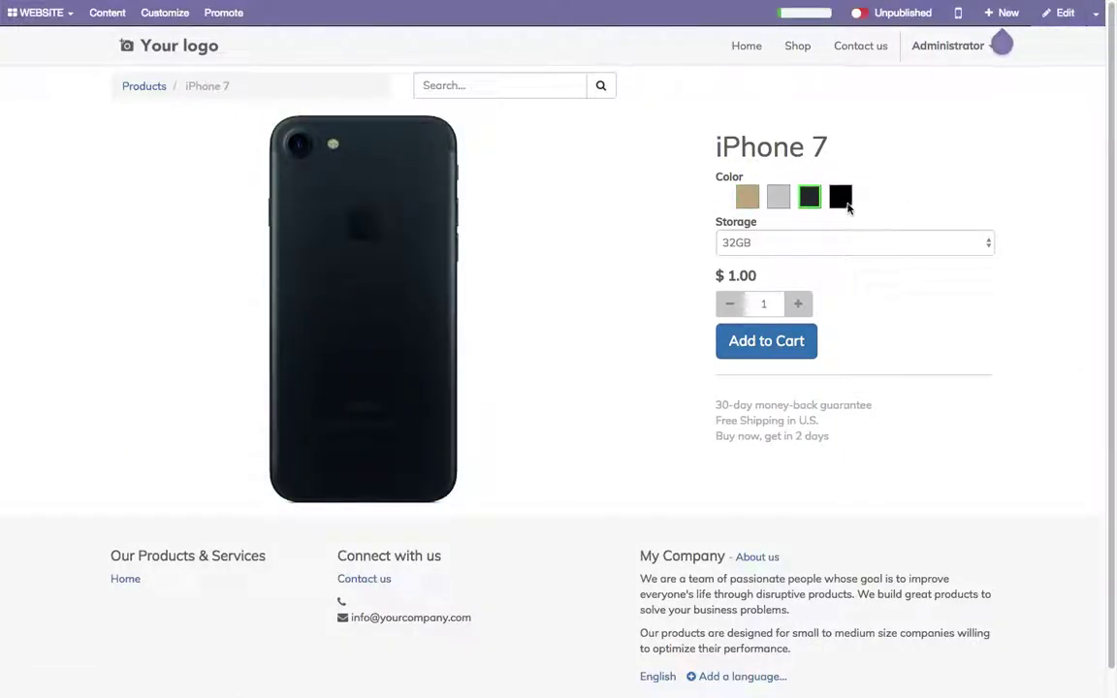
click(842, 199)
click(1065, 13)
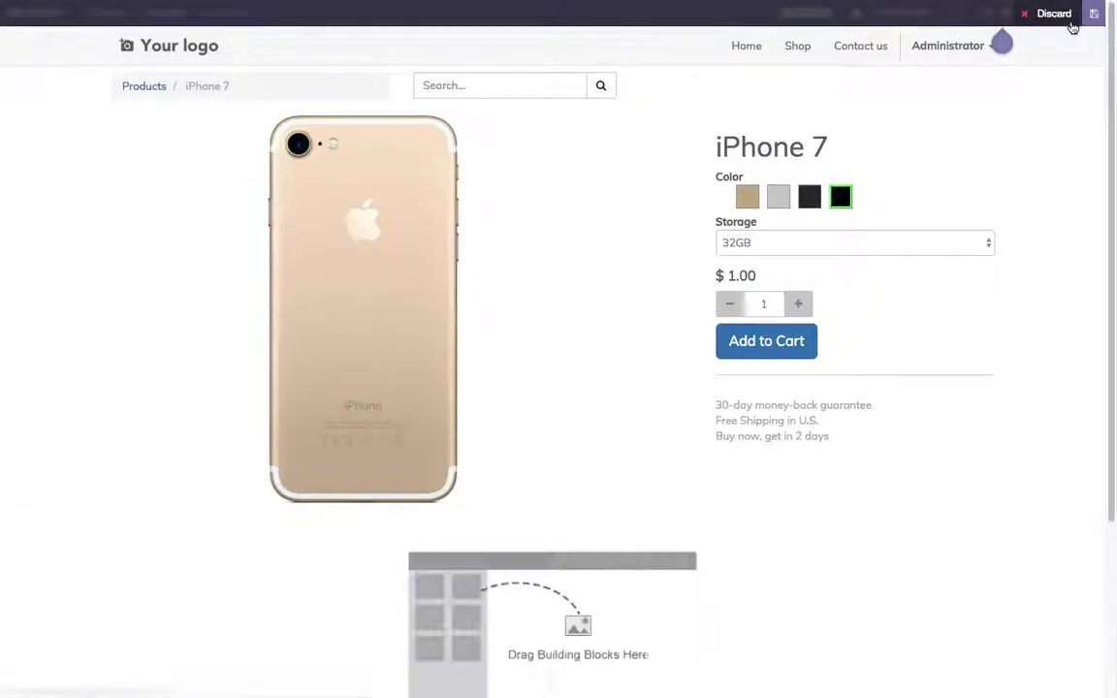
double_click(427, 243)
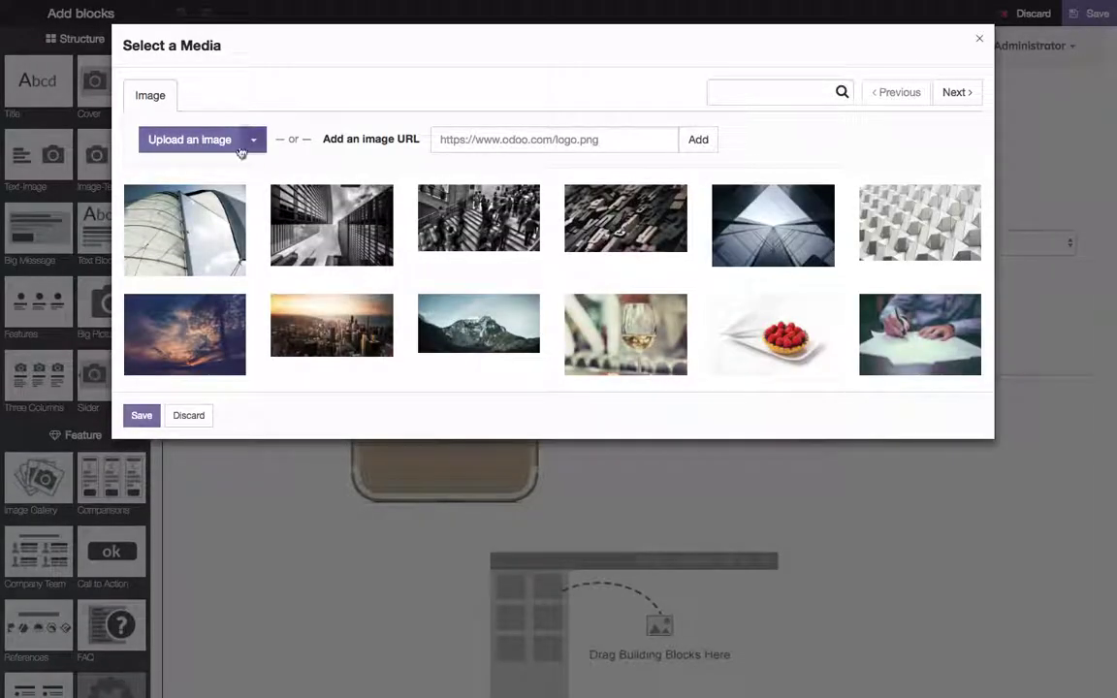
click(252, 140)
click(249, 170)
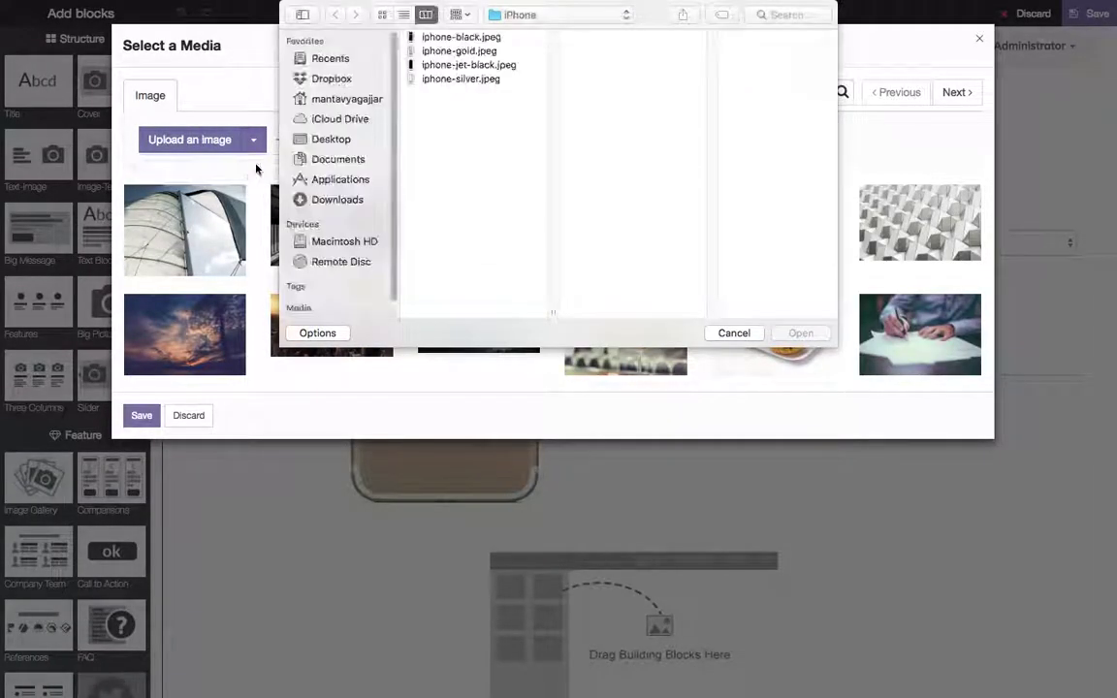
click(456, 65)
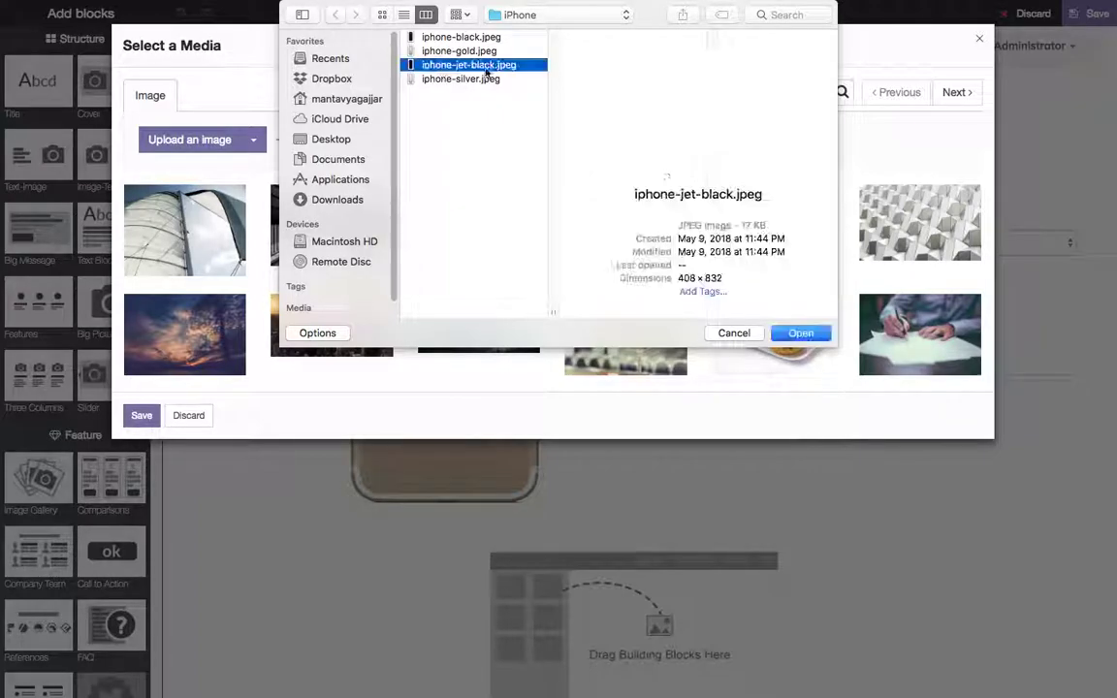
click(799, 330)
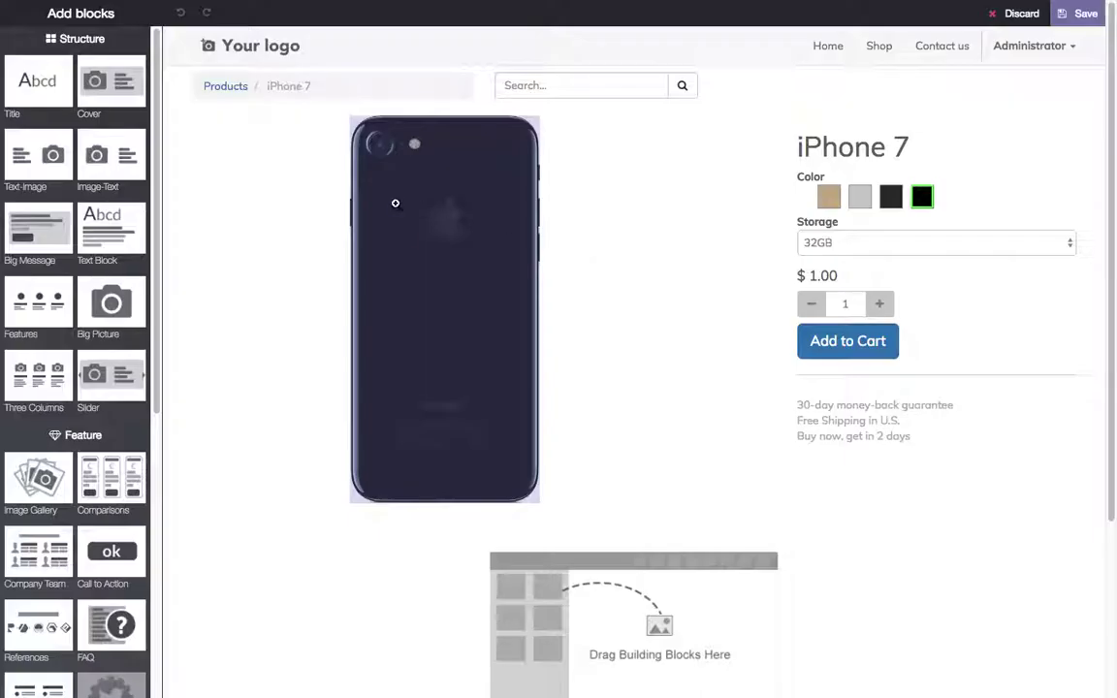
click(1079, 14)
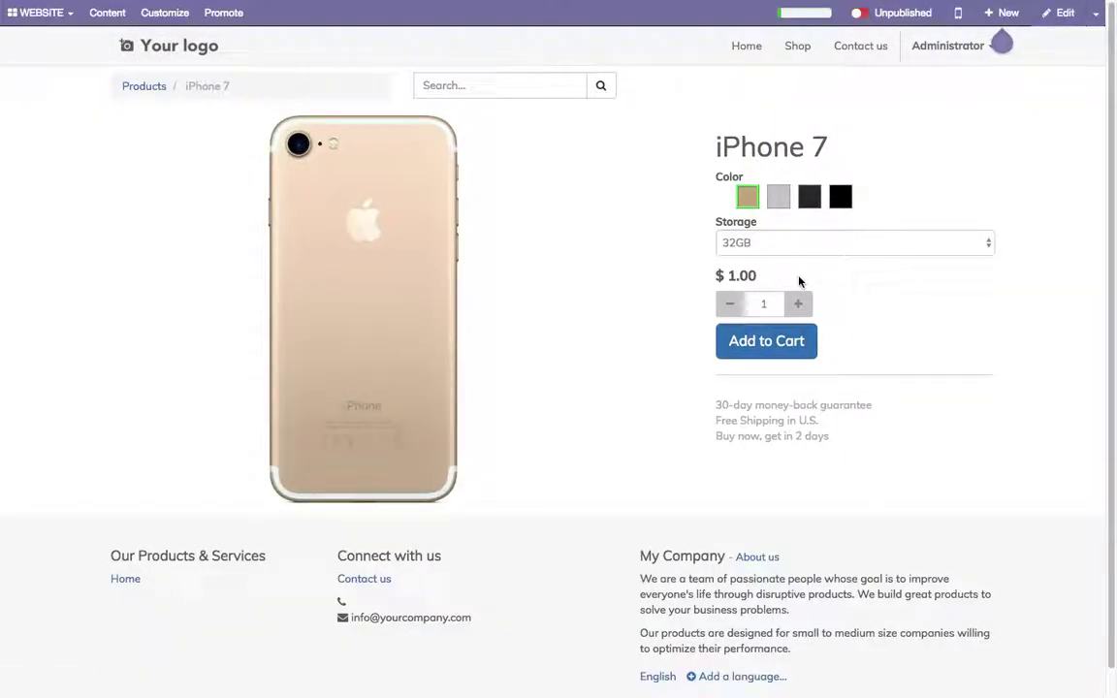
Step: Preview the silver, black and jet black variants of the iPhone 7 to check their images
click(781, 200)
click(809, 198)
click(841, 204)
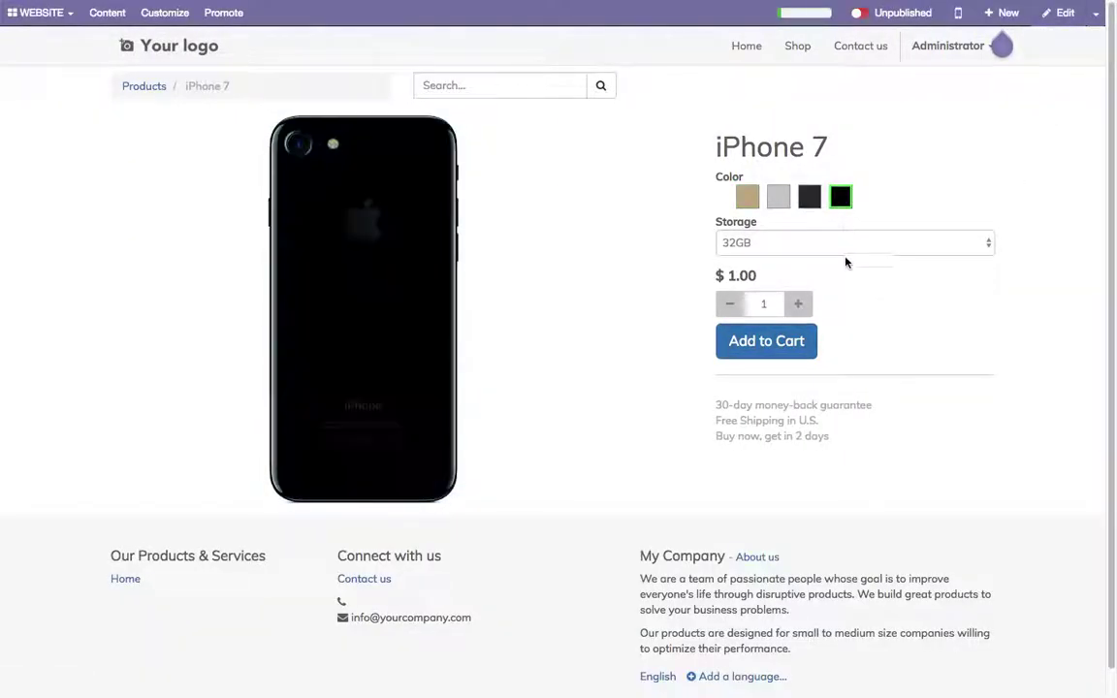
Step: Switch the iPhone 7 between storage sizes and colors to examine how the image and price respond
click(842, 250)
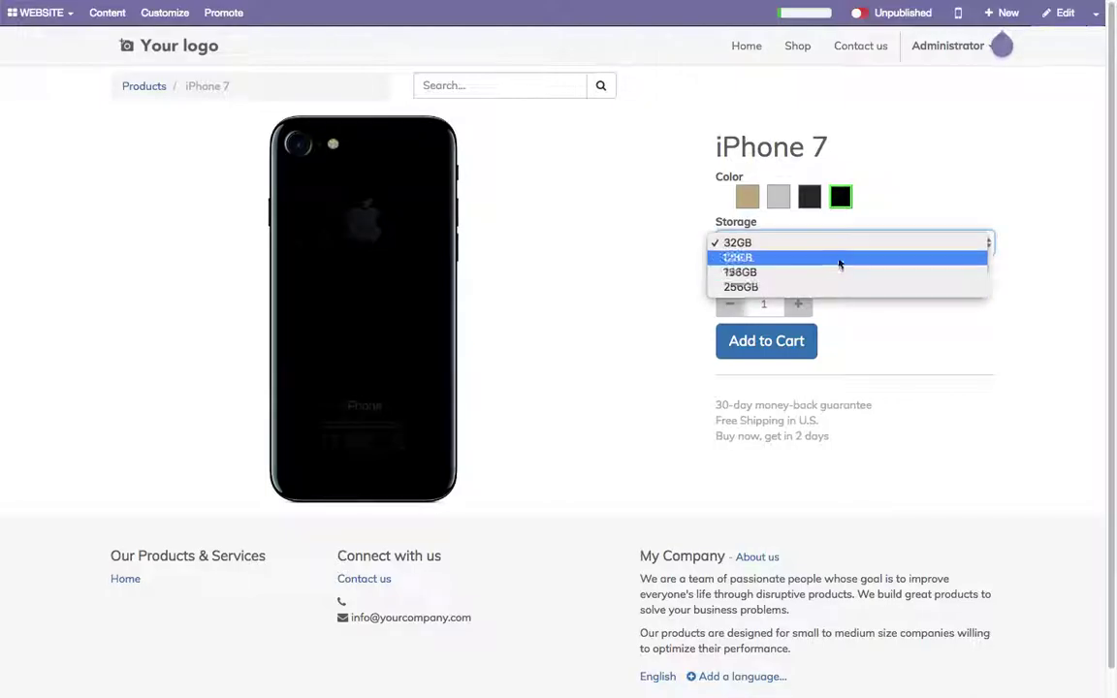
click(840, 257)
click(752, 245)
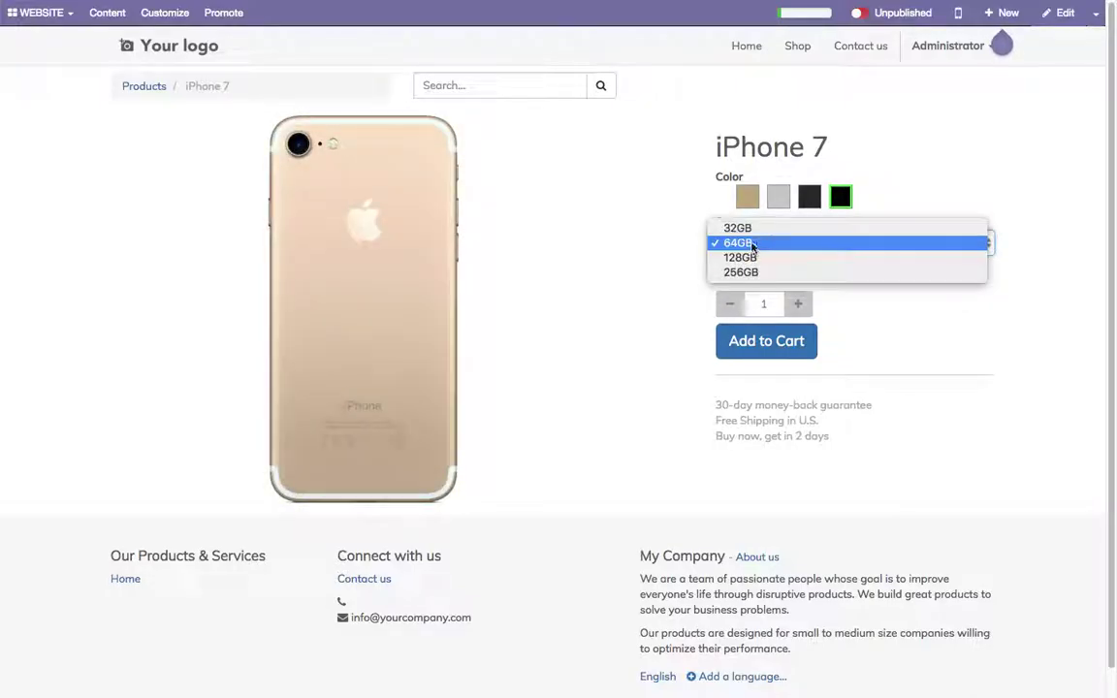
click(739, 229)
click(746, 197)
click(743, 243)
click(751, 258)
click(754, 249)
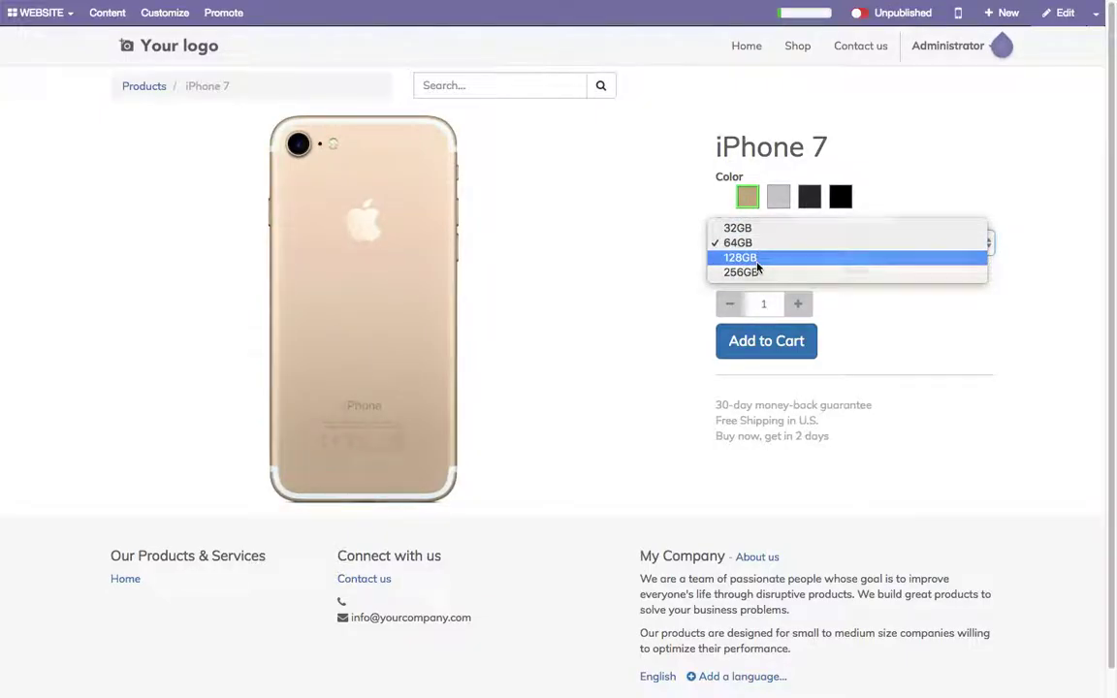
click(754, 255)
click(754, 250)
click(756, 255)
click(750, 247)
click(739, 199)
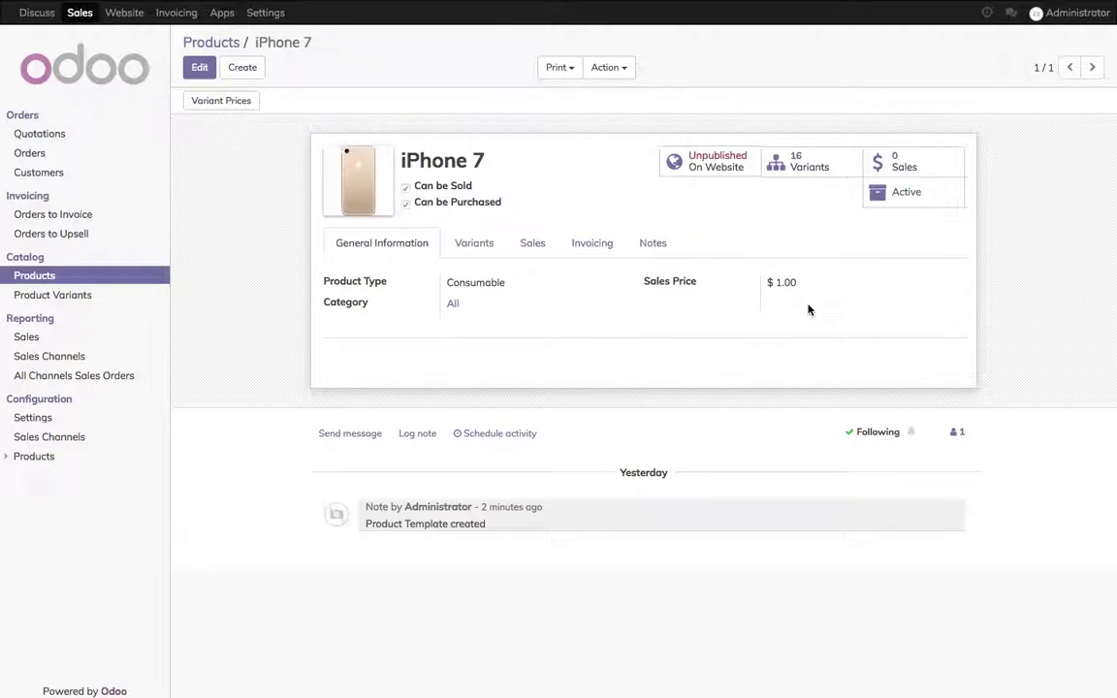
Step: Set the iPhone 7's sales price to $430 in the product form and save it
click(199, 67)
click(776, 293)
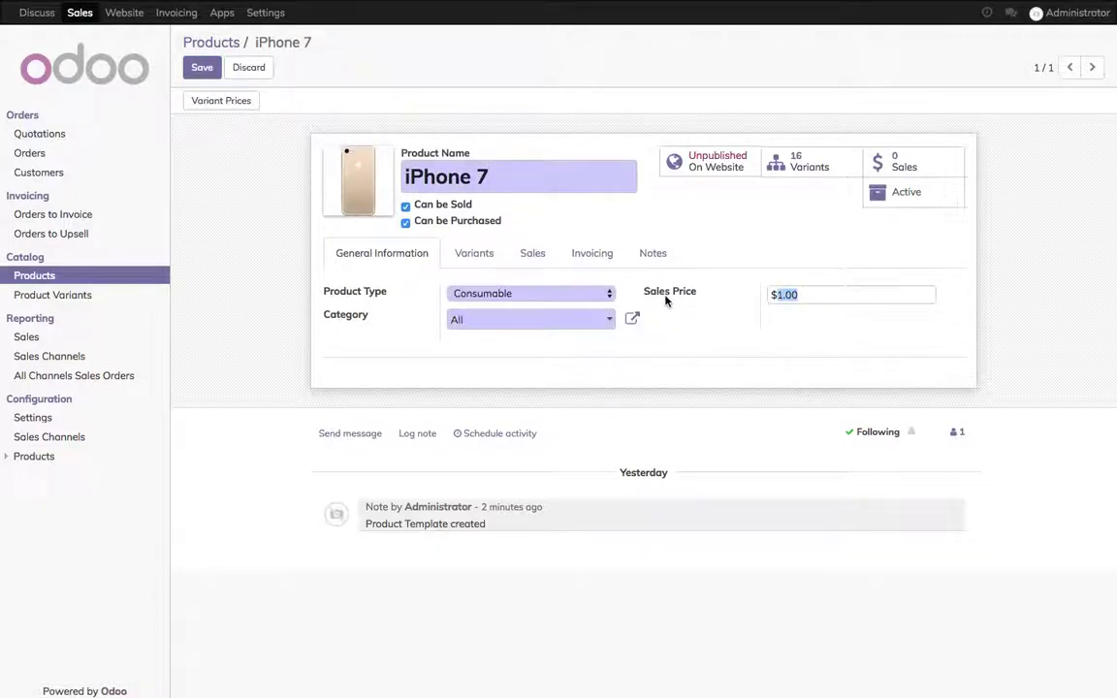
text(420)
click(200, 68)
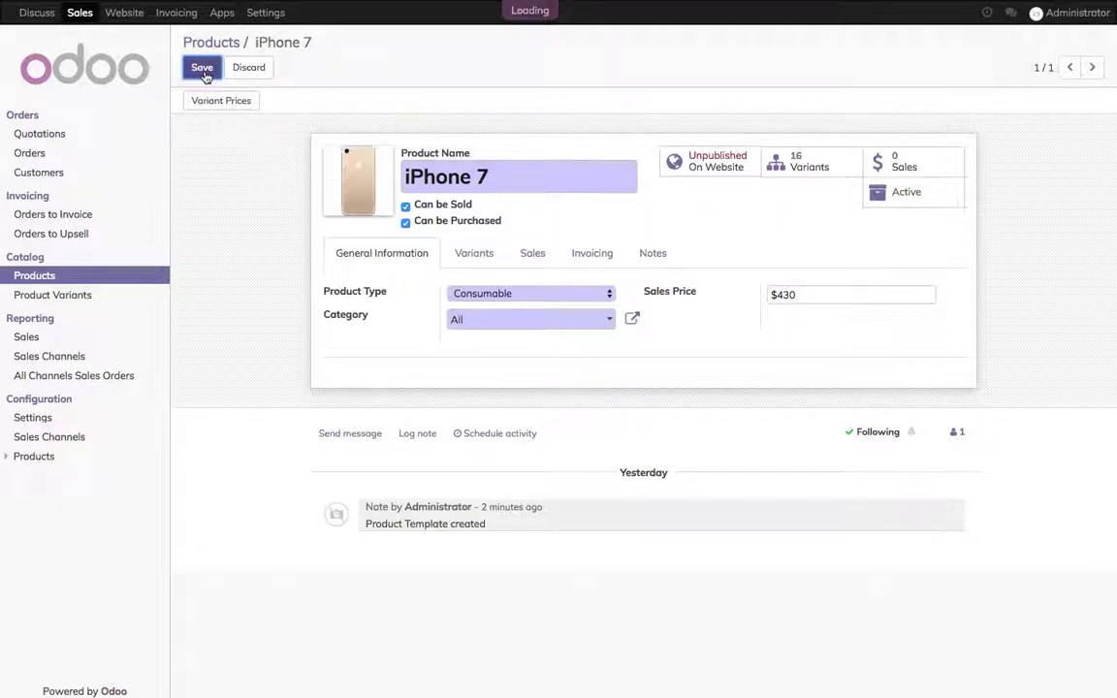
Step: Open the iPhone 7's website page and compare the price across color and storage options
click(706, 182)
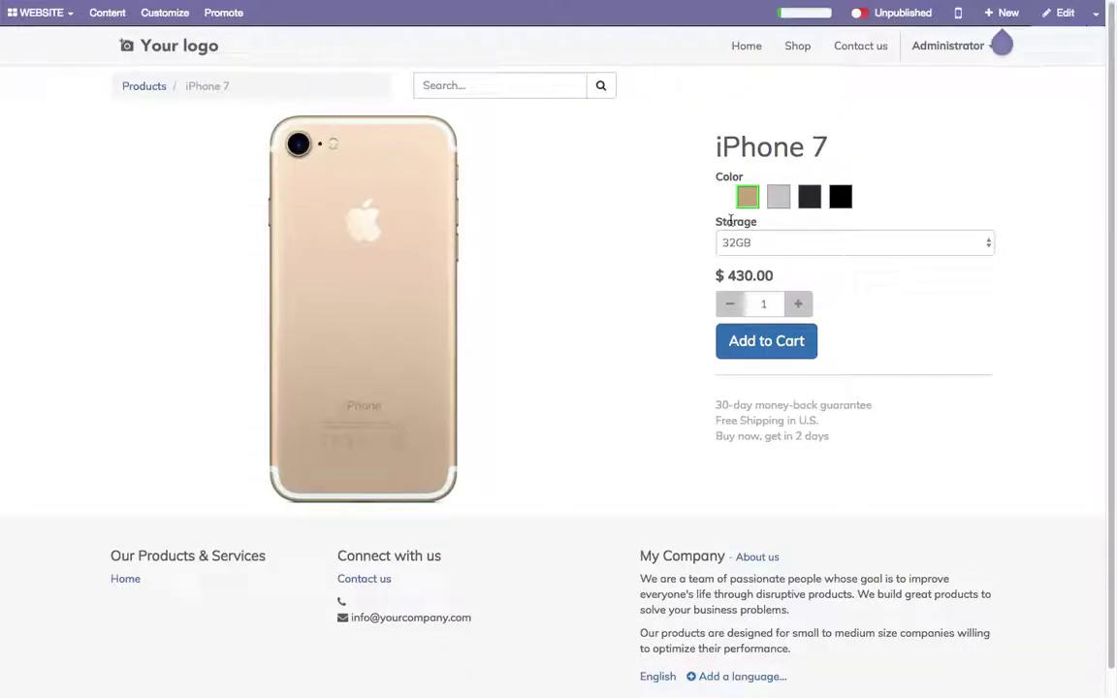
click(776, 199)
click(748, 198)
click(756, 244)
click(755, 256)
click(759, 274)
double_click(787, 275)
click(769, 256)
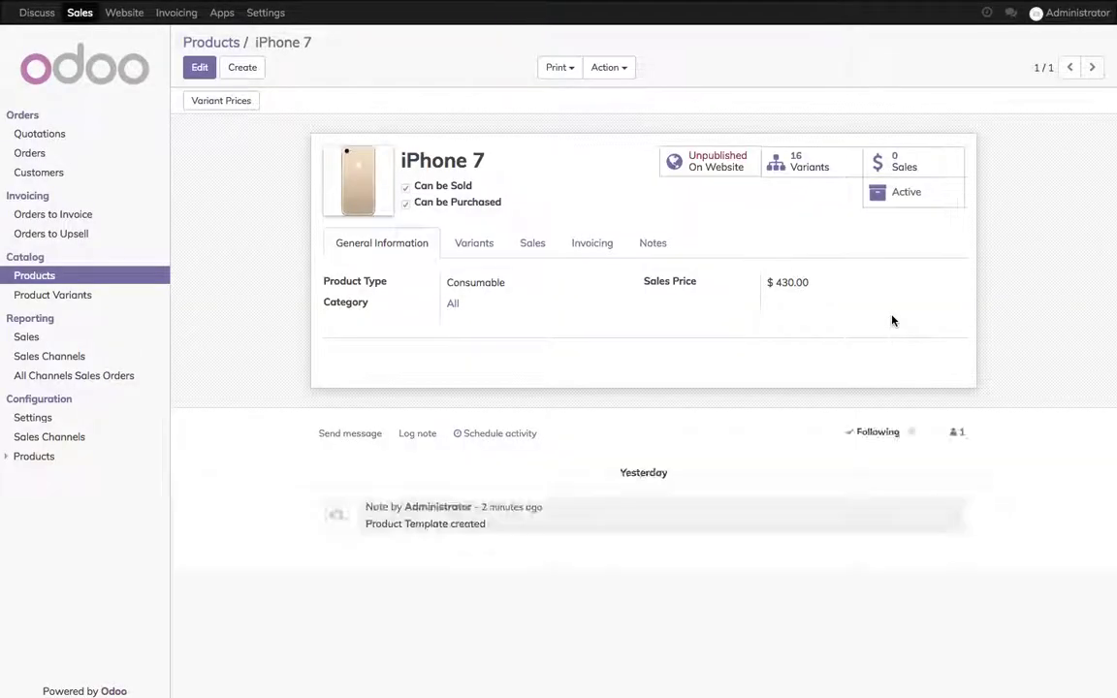
Step: Open the iPhone 7's variant prices and set the 32GB storage's extra price to 0
click(237, 102)
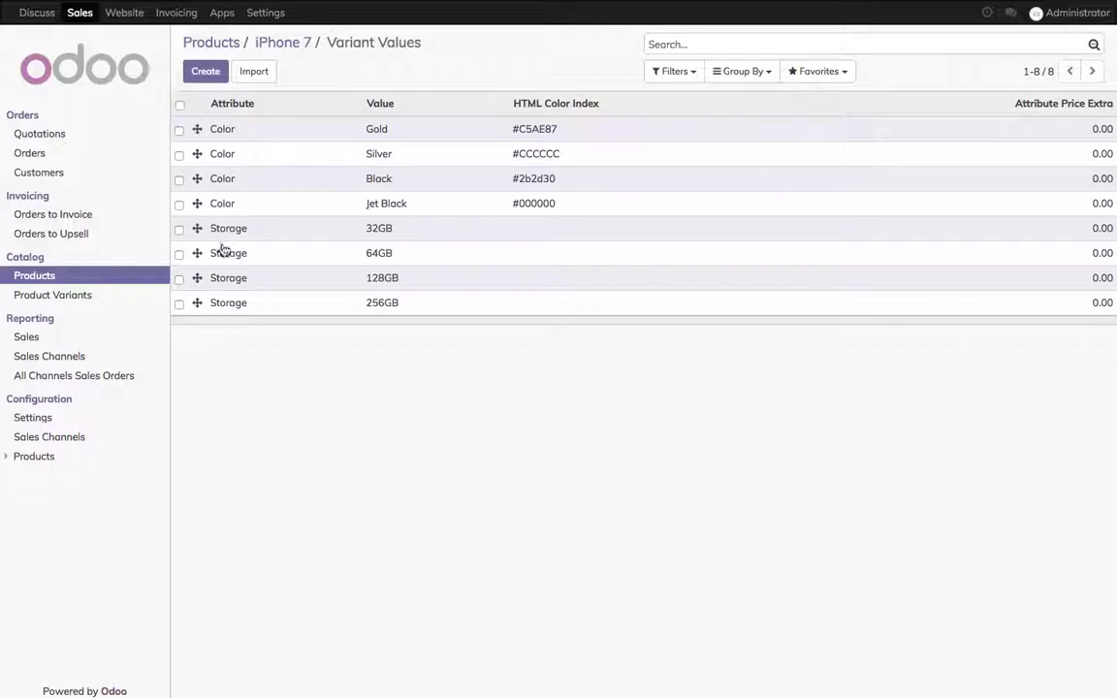
click(1047, 231)
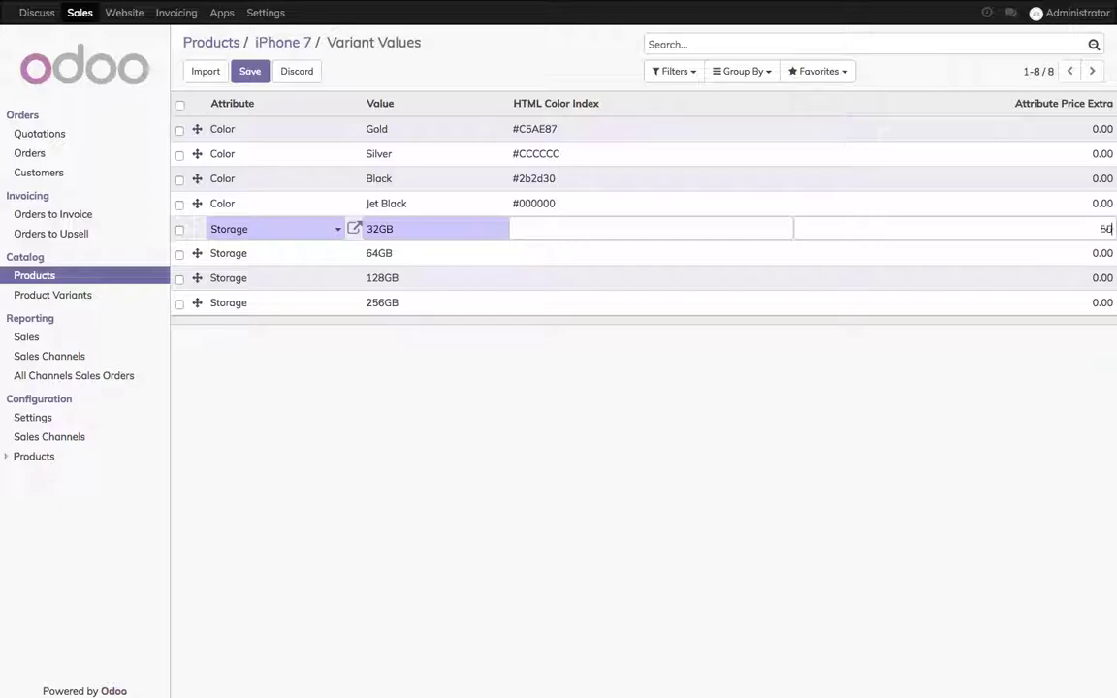
text(50)
key(Return)
click(1085, 229)
key(Return)
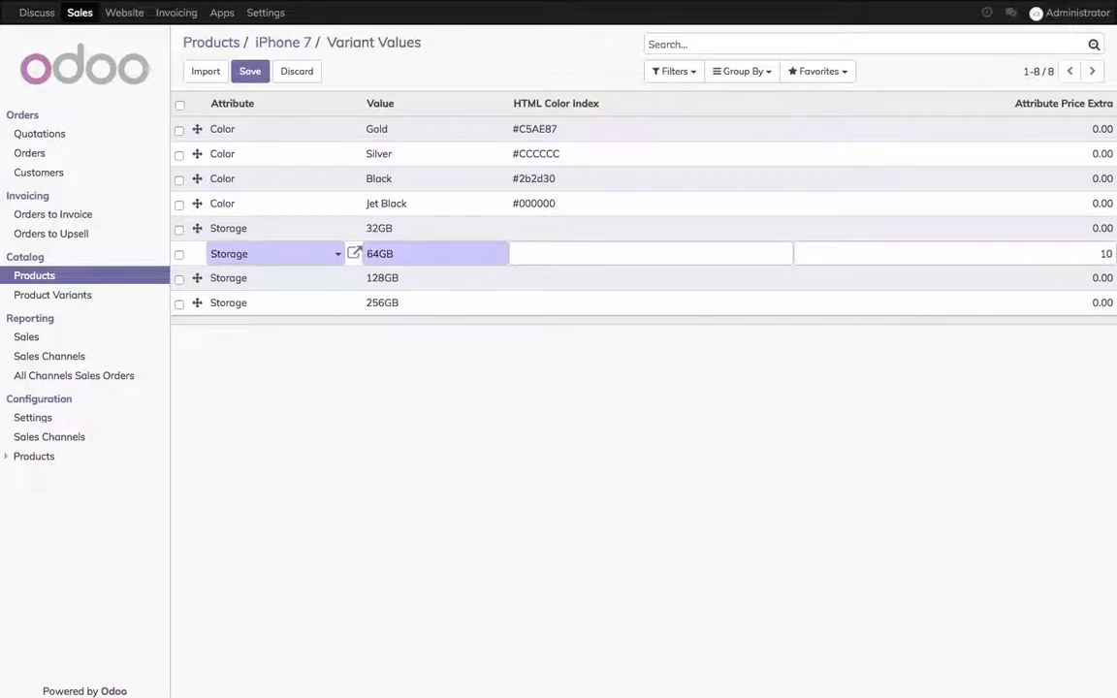
Step: Set the storage extra prices to 100 for 64GB, 200 for 128GB and 260 for 256GB
key(Return)
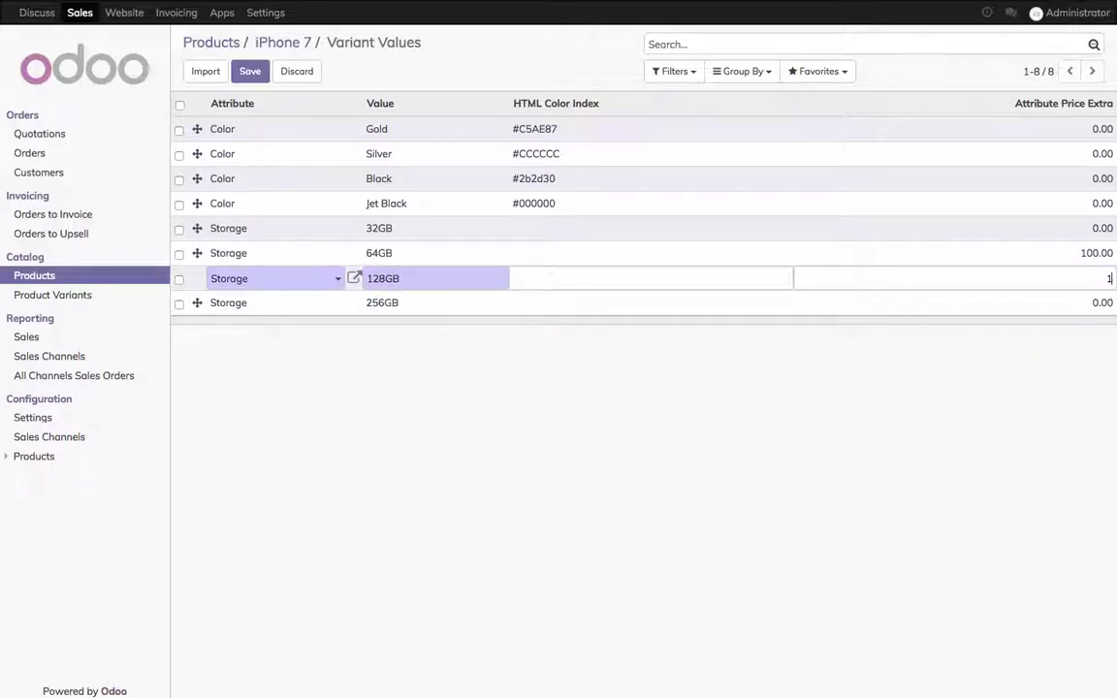
key(Return)
key(Return)
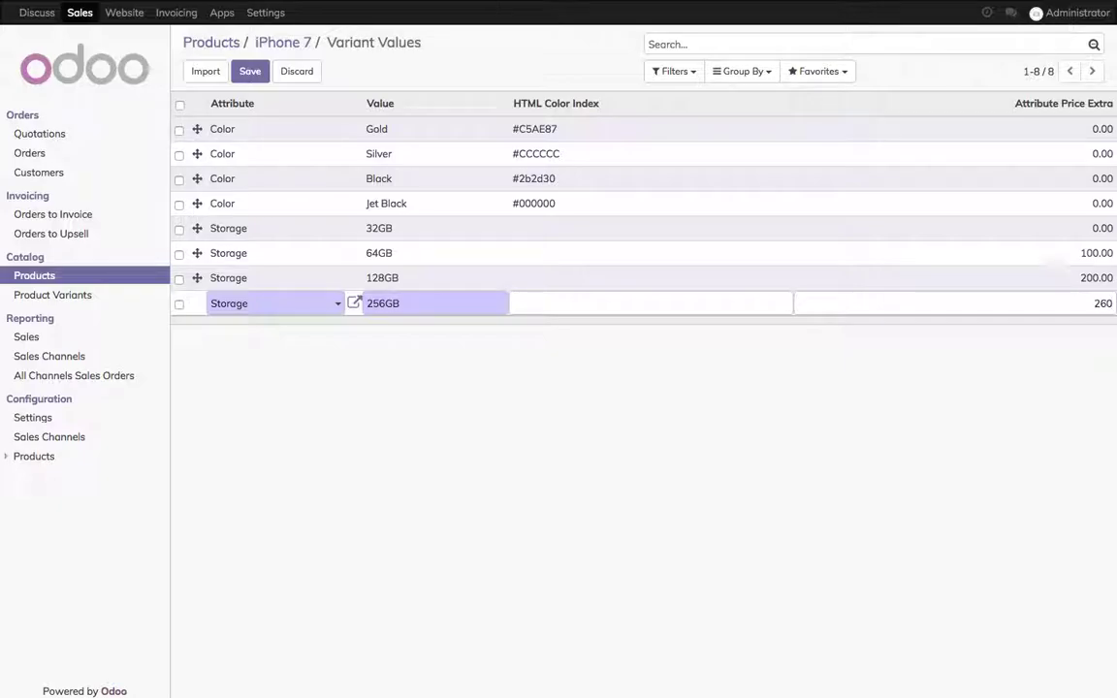
text(260)
click(1074, 425)
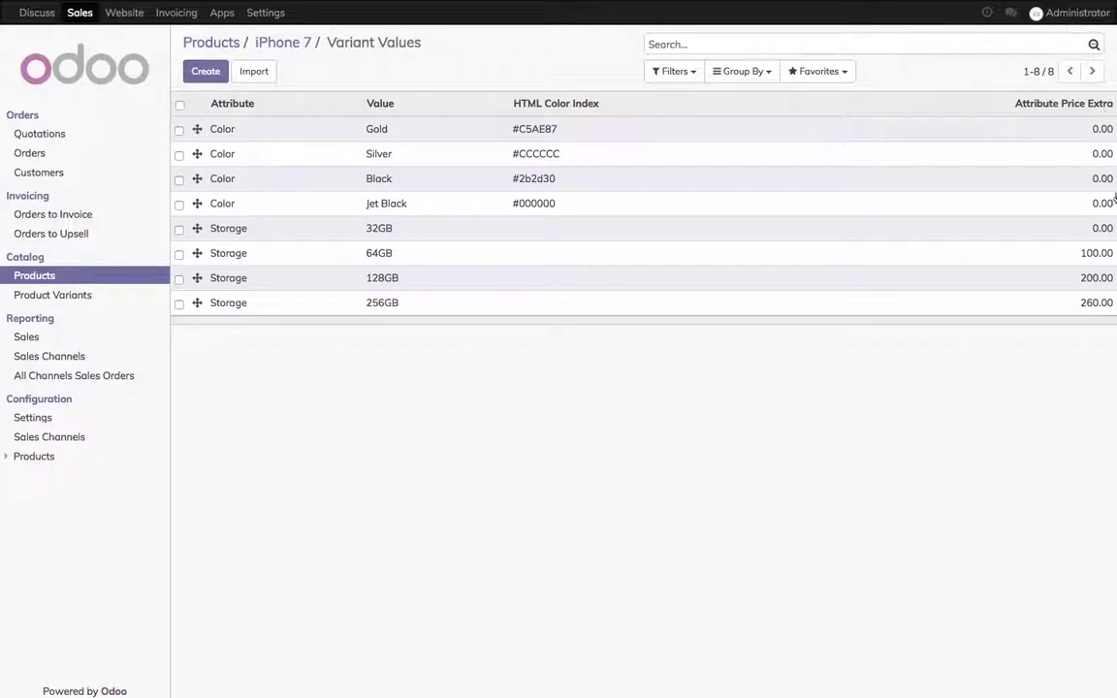
click(378, 256)
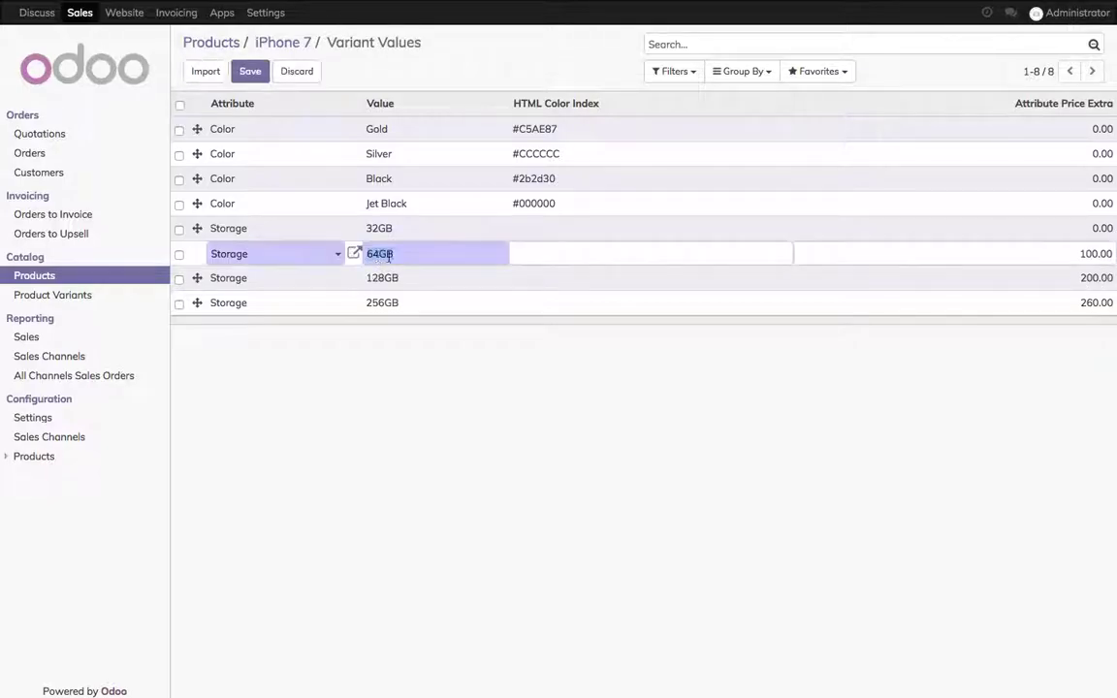
click(1113, 254)
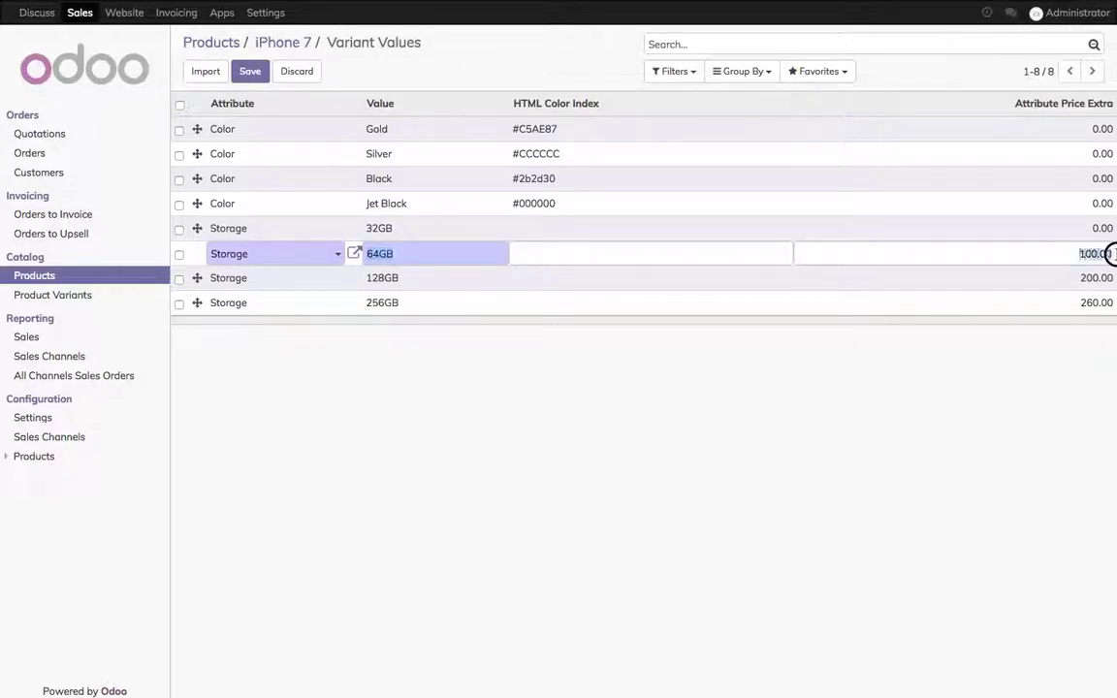
click(398, 282)
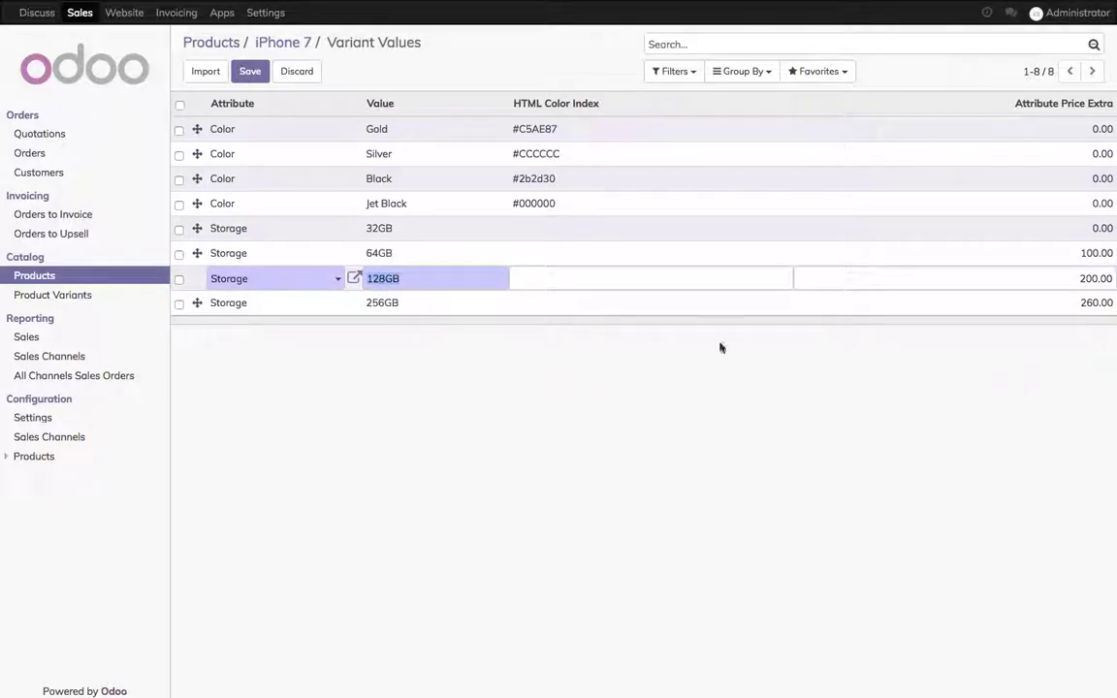
Step: Save the iPhone 7's storage extra prices and open the product's website page
click(256, 71)
click(266, 45)
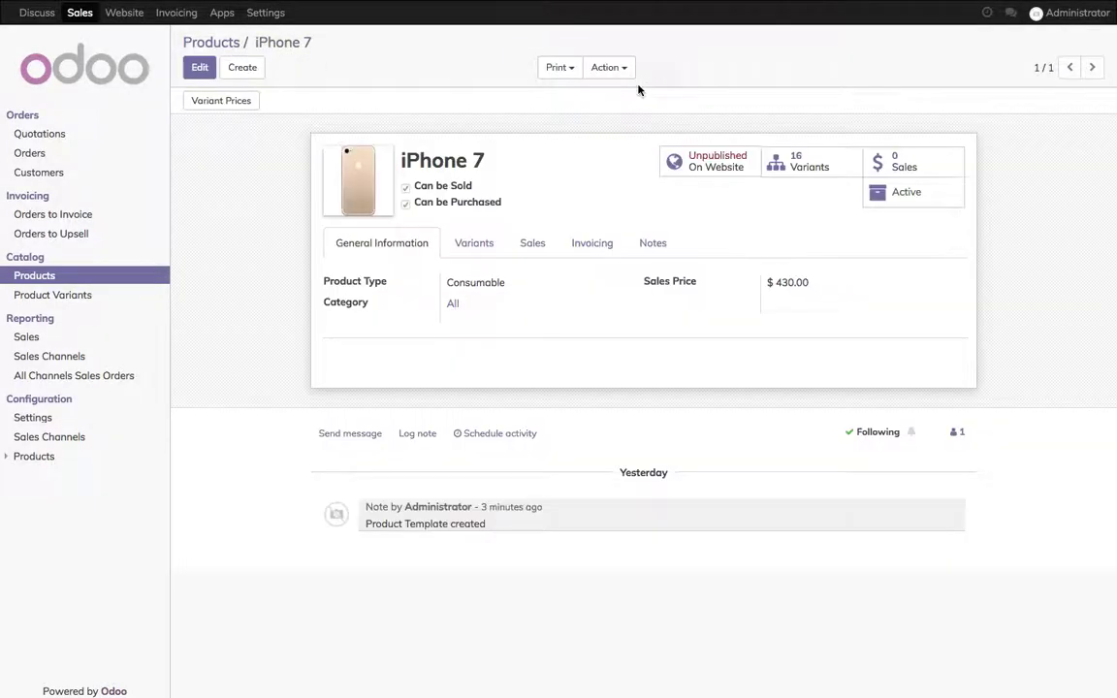
click(705, 164)
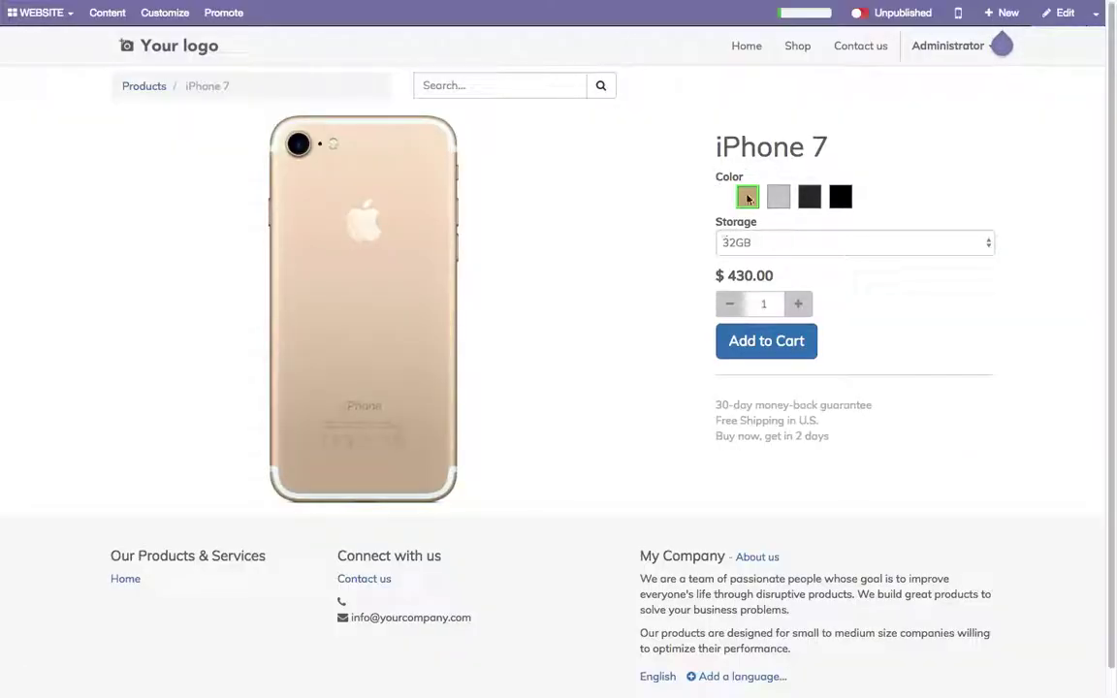
Step: Compare the gold iPhone 7's website price across the 64GB, 128GB and 256GB storage options
click(745, 200)
click(723, 248)
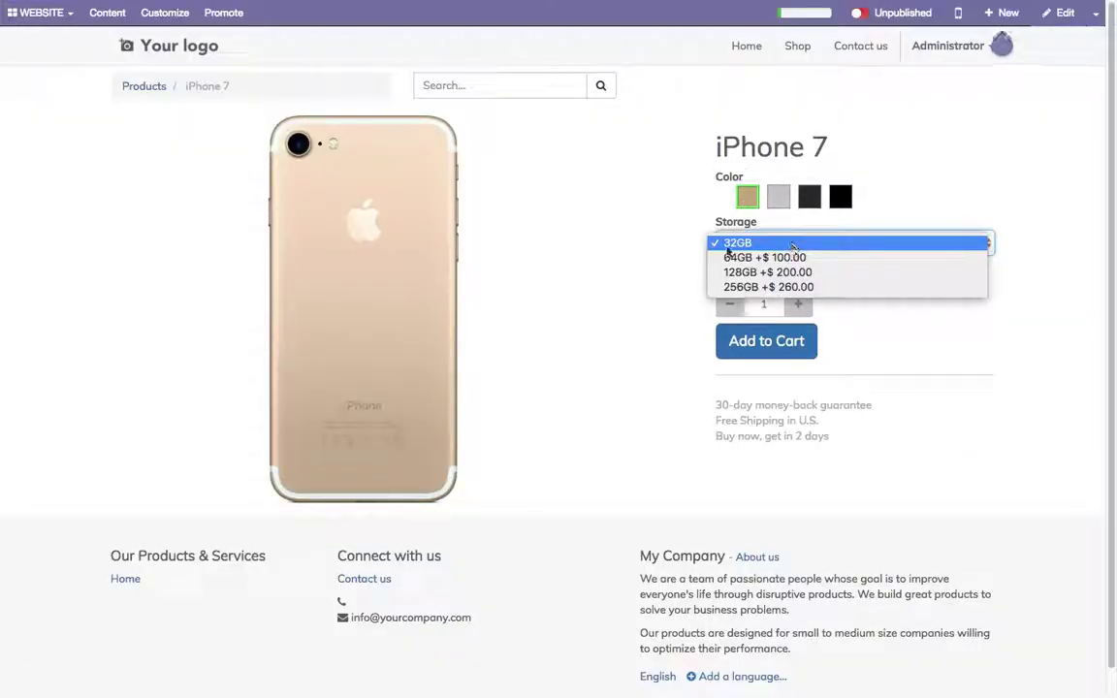
click(860, 256)
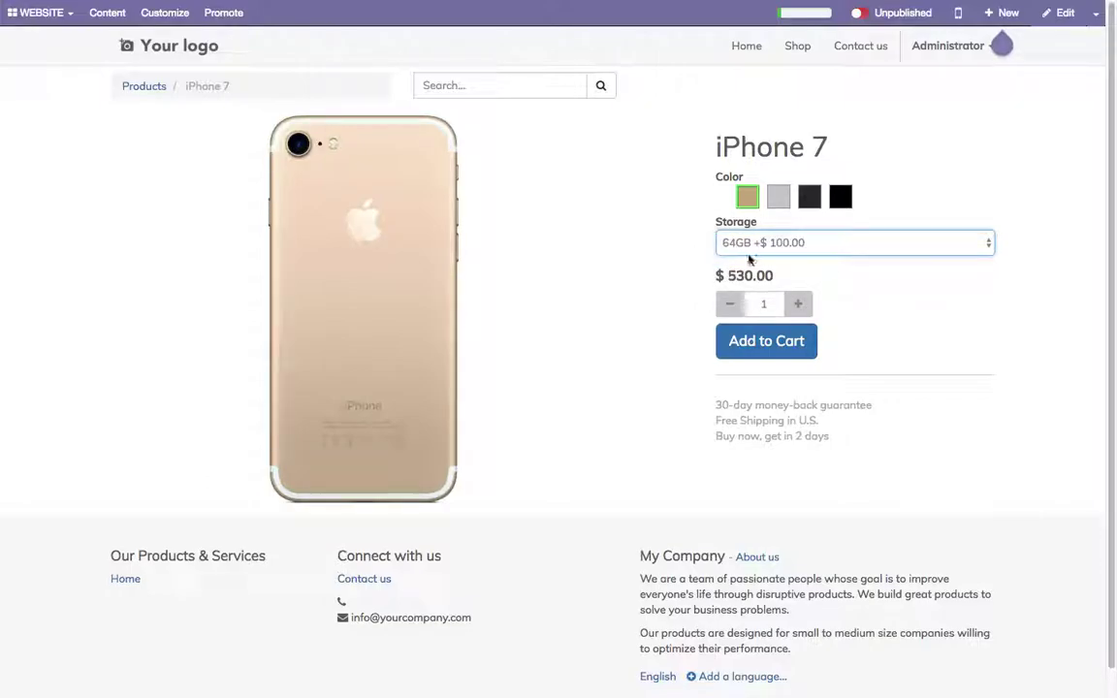
click(782, 248)
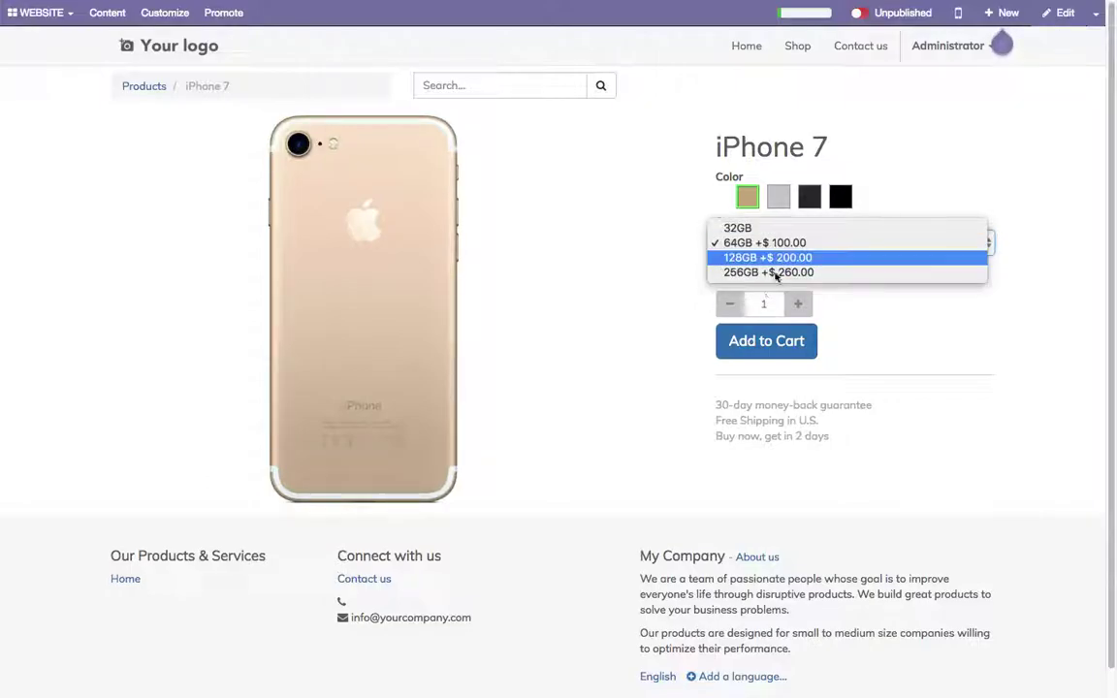
click(779, 258)
click(780, 248)
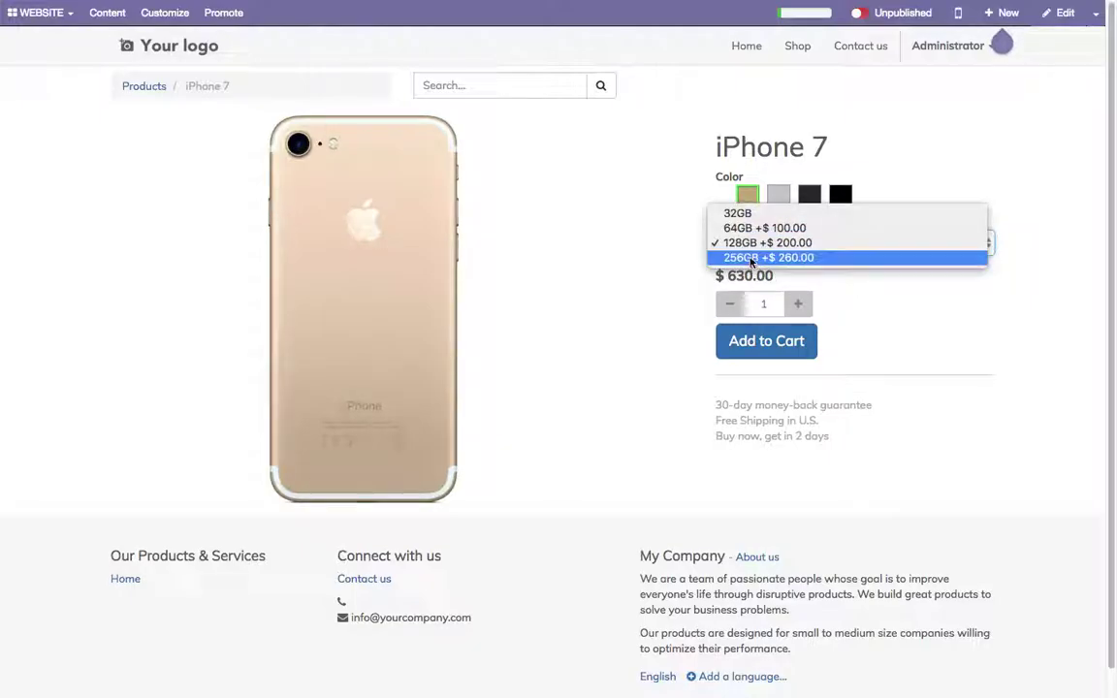
click(752, 258)
drag(728, 275, 835, 279)
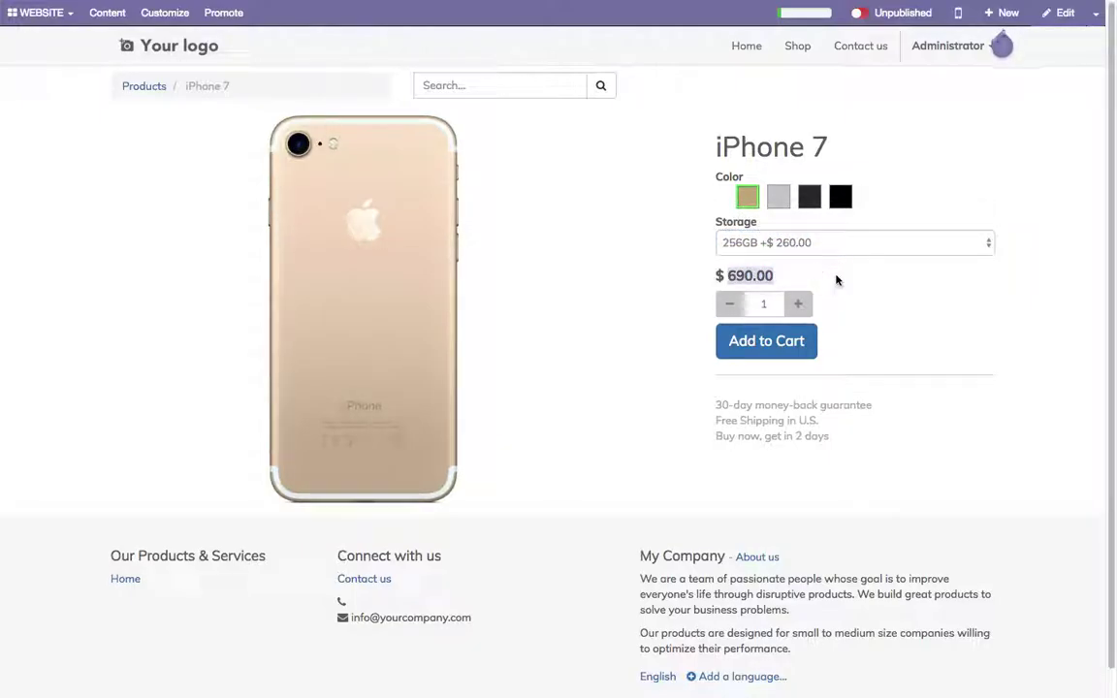
click(819, 242)
click(776, 198)
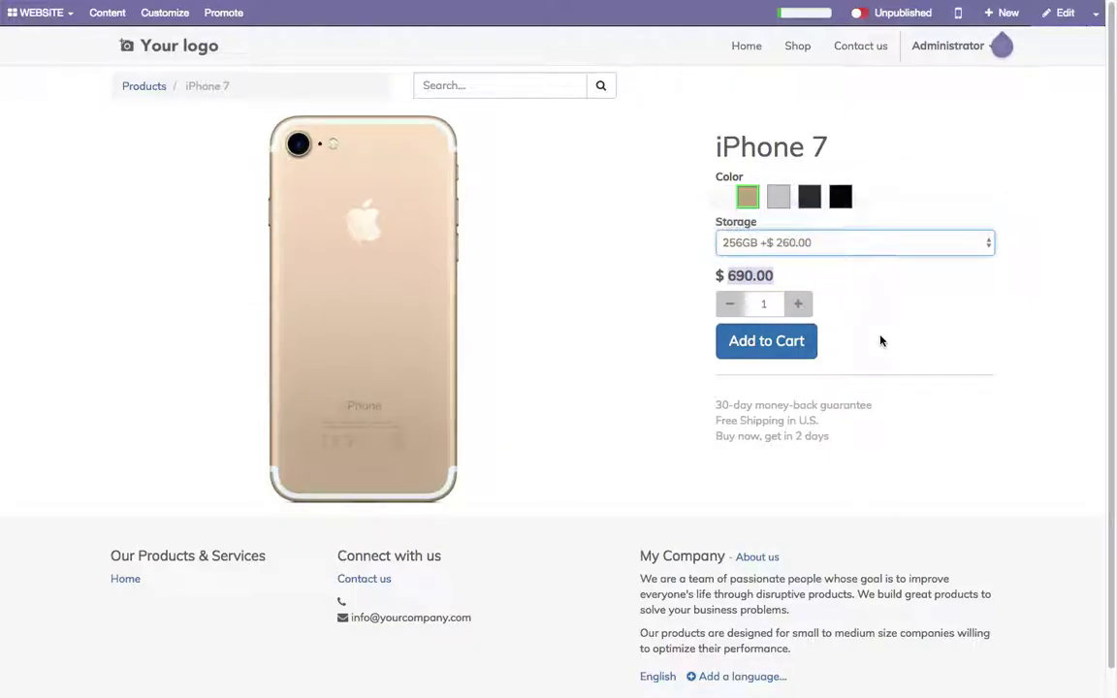
click(769, 270)
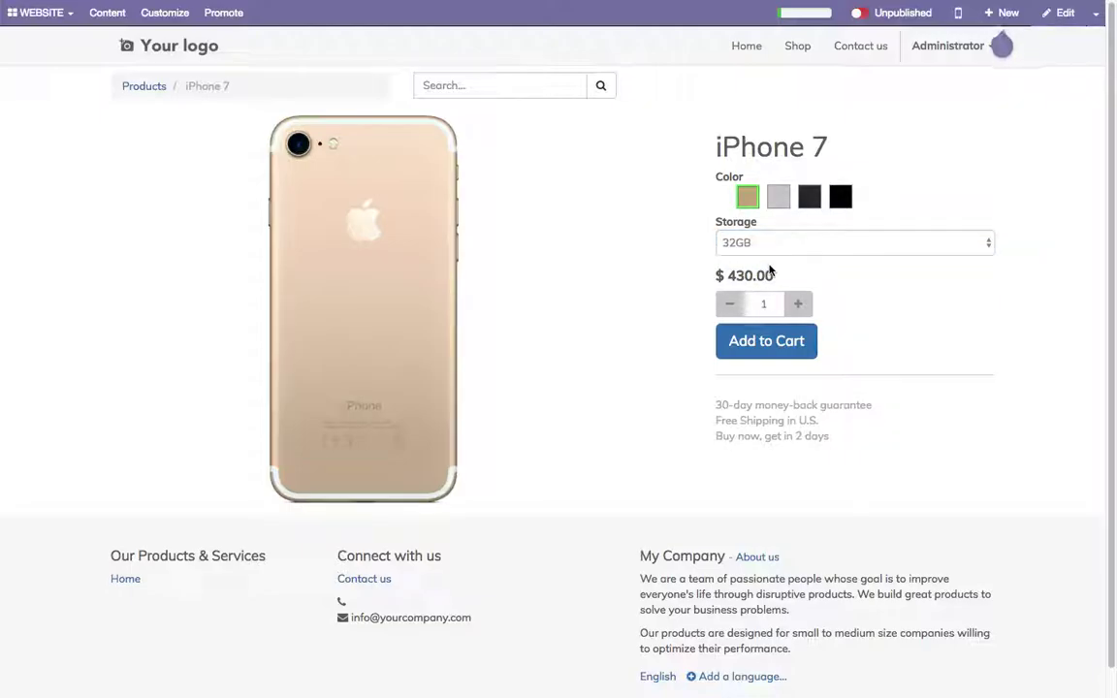
Step: Publish the iPhone 7 on the website and view it from the shop's product list
click(858, 13)
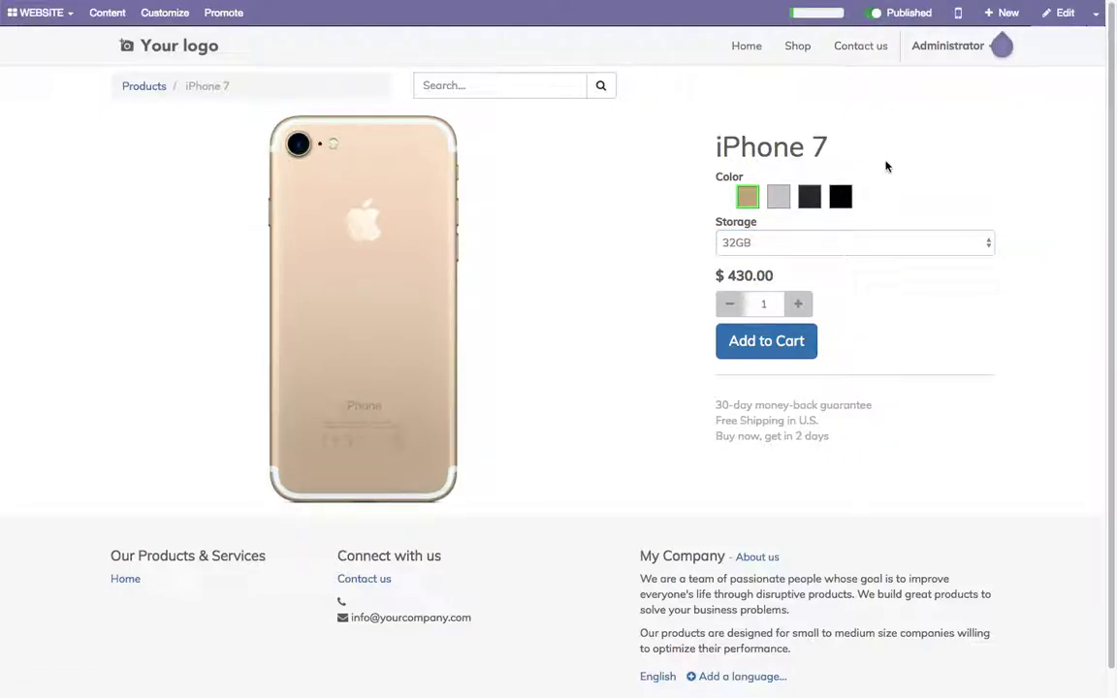
click(155, 86)
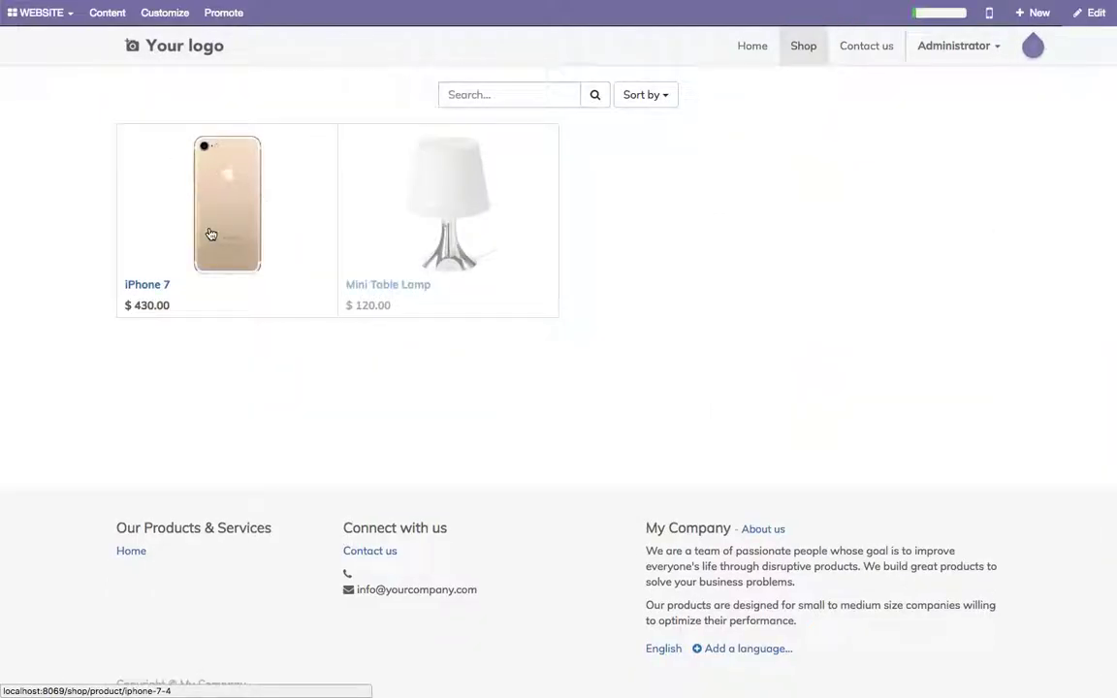
click(223, 250)
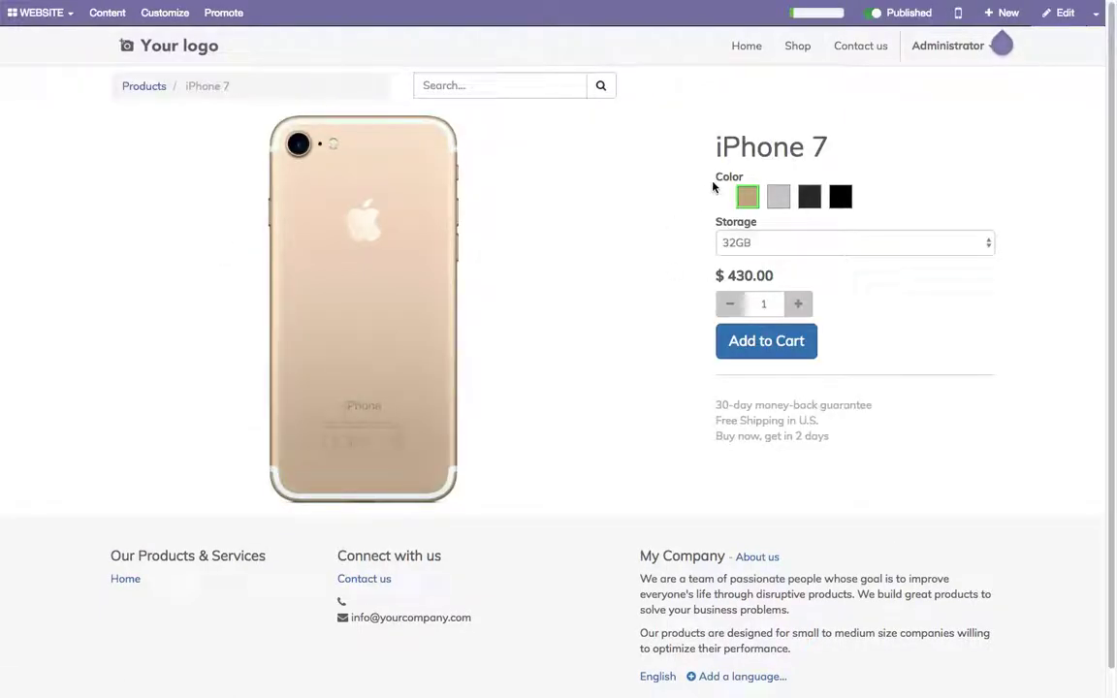
Step: Archive the iPhone 7 variant with gold color and 256GB storage, and return to the product variants list
click(1093, 11)
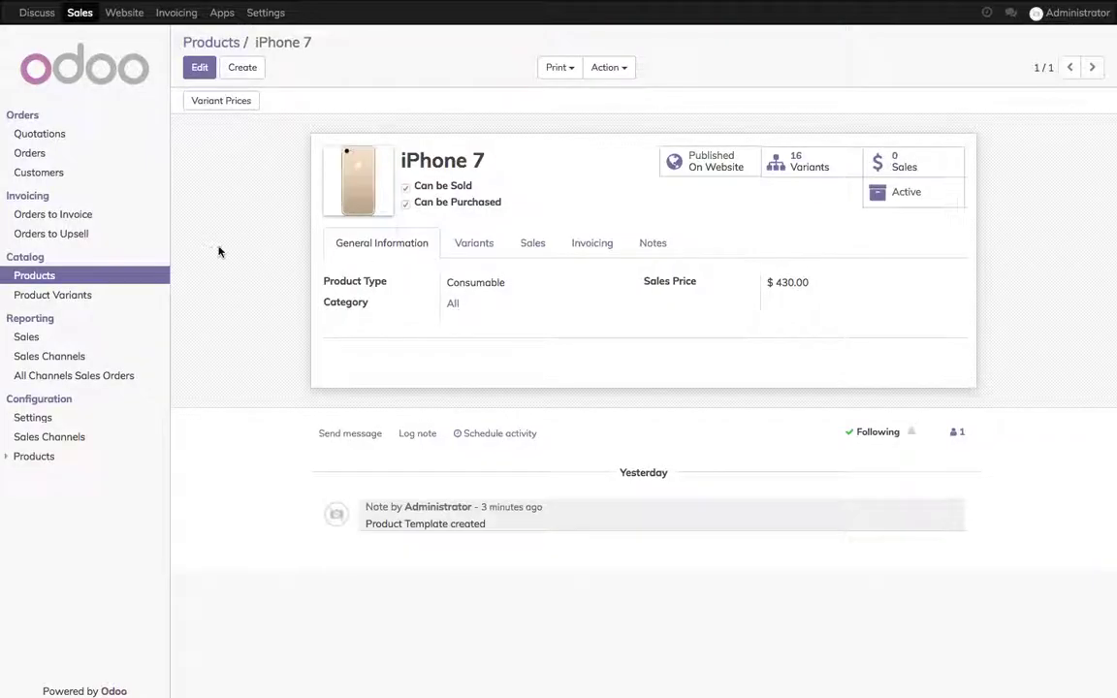
click(62, 296)
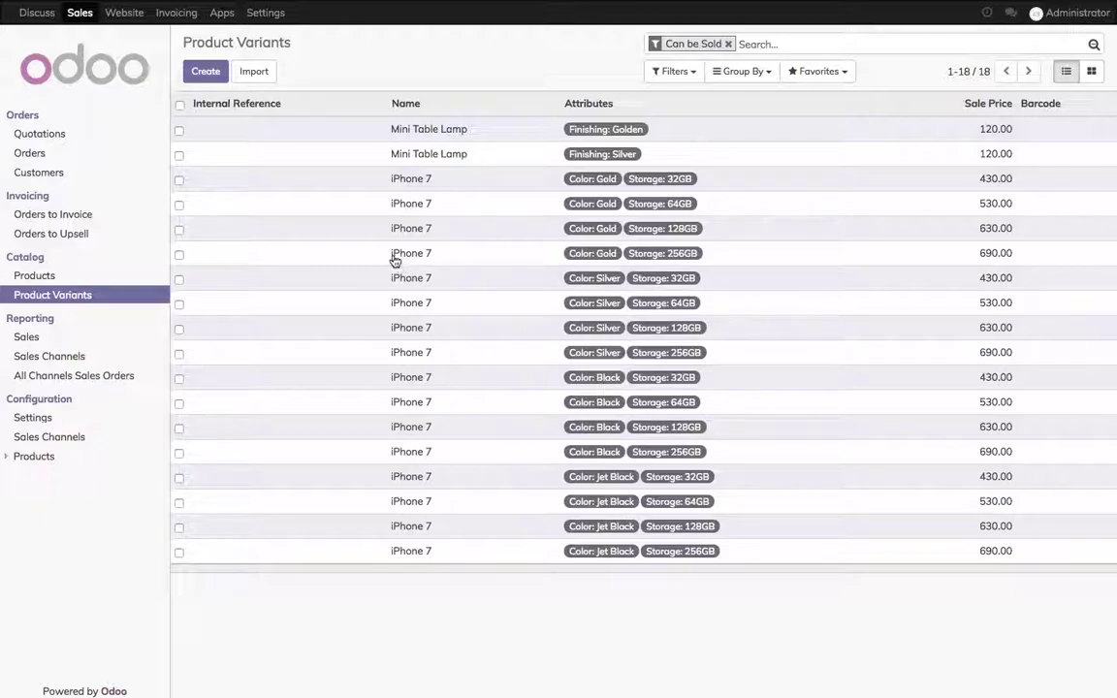
click(428, 256)
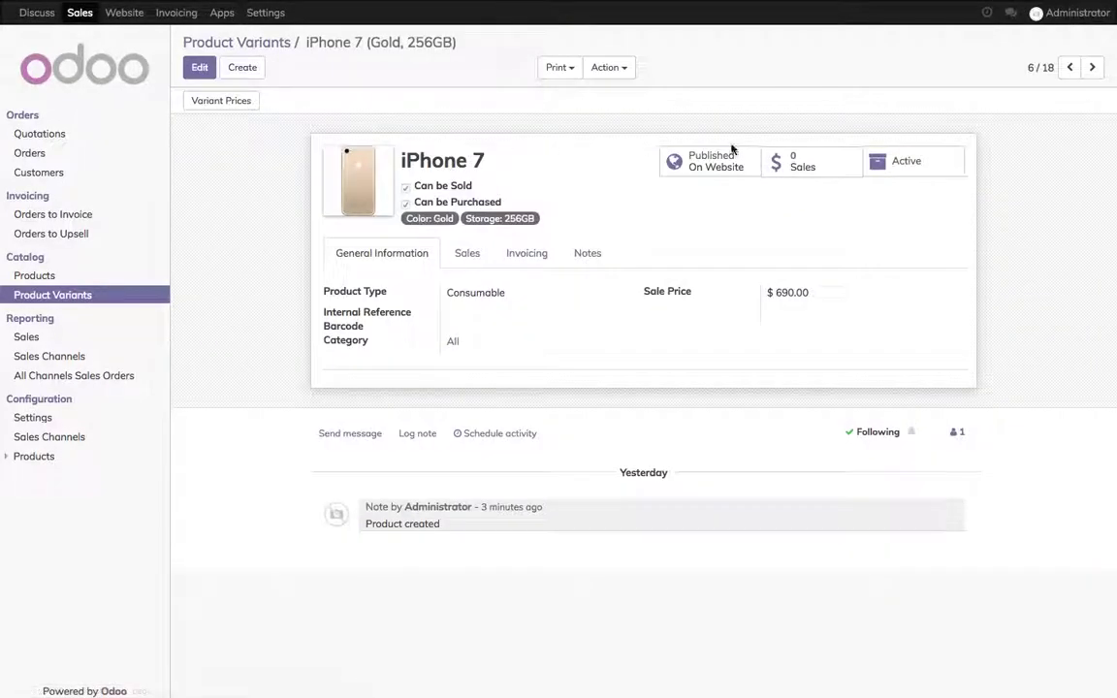
click(877, 161)
click(254, 43)
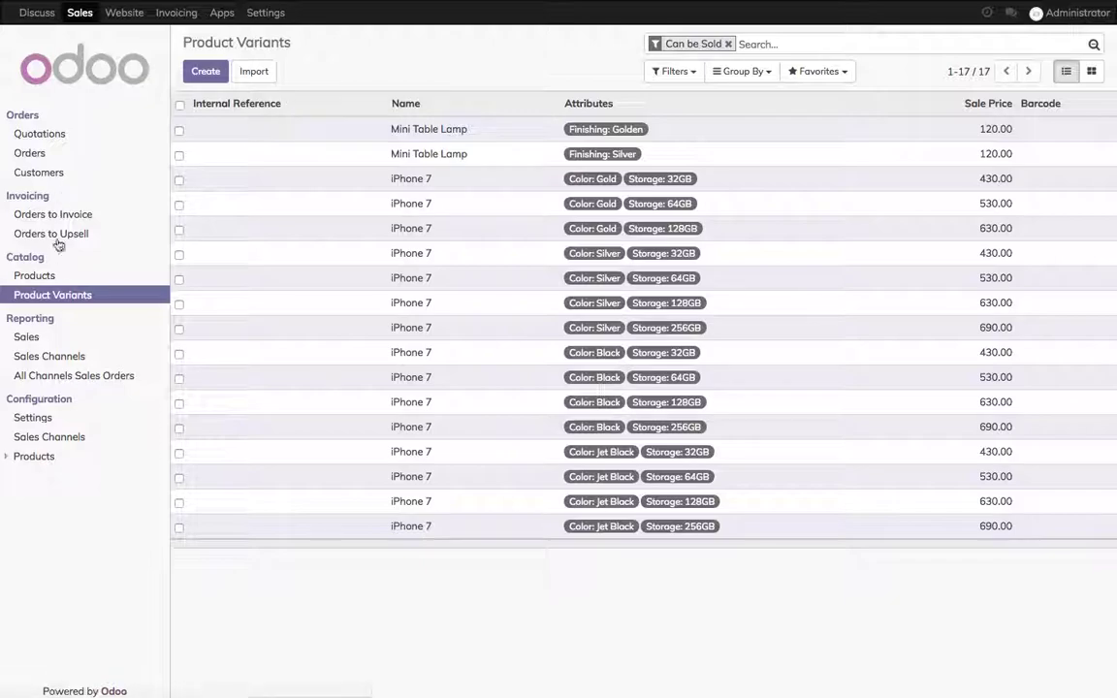
Step: Open the iPhone 7's website page and check the availability of 256GB storage in gold and silver
click(48, 275)
click(411, 143)
click(723, 166)
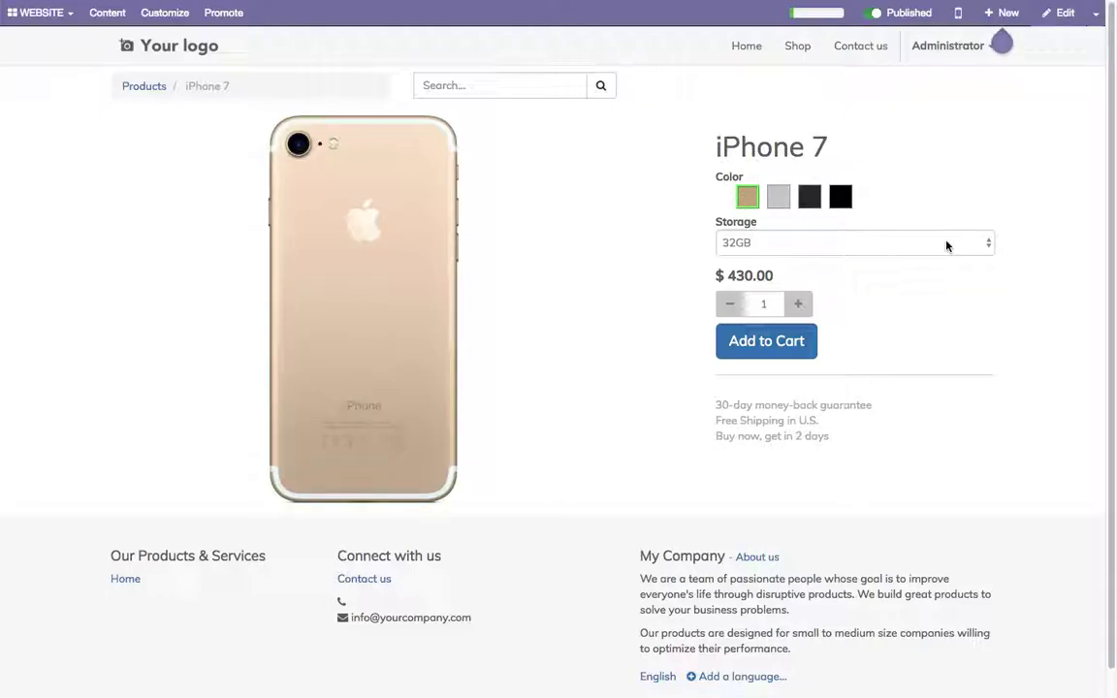
click(947, 245)
click(941, 289)
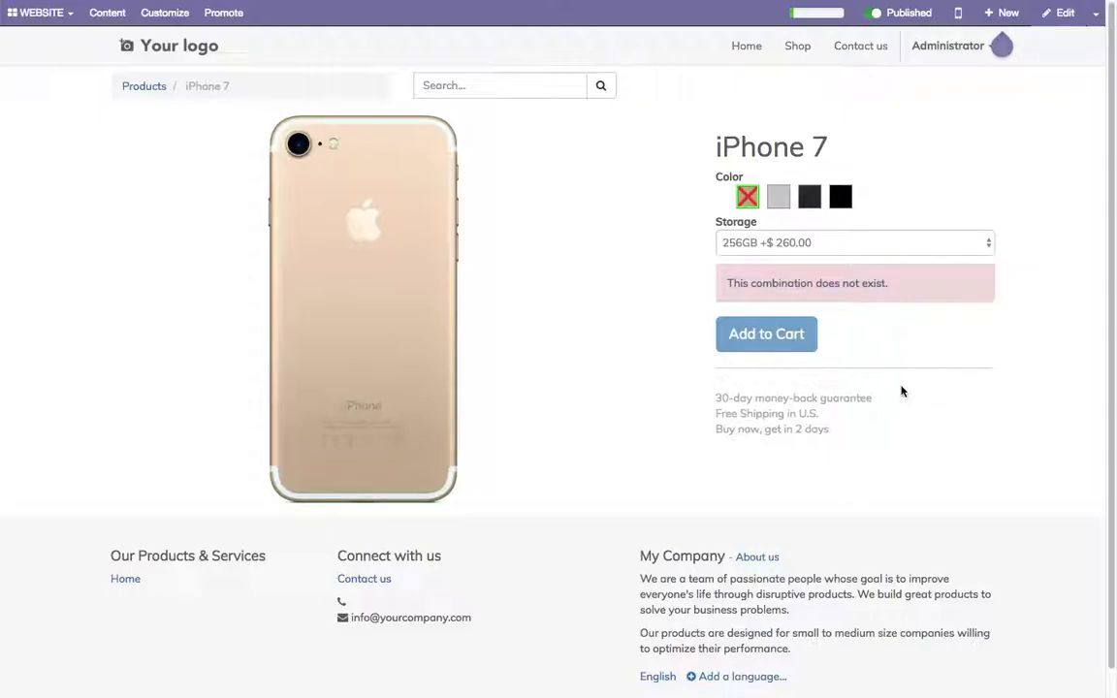
click(775, 204)
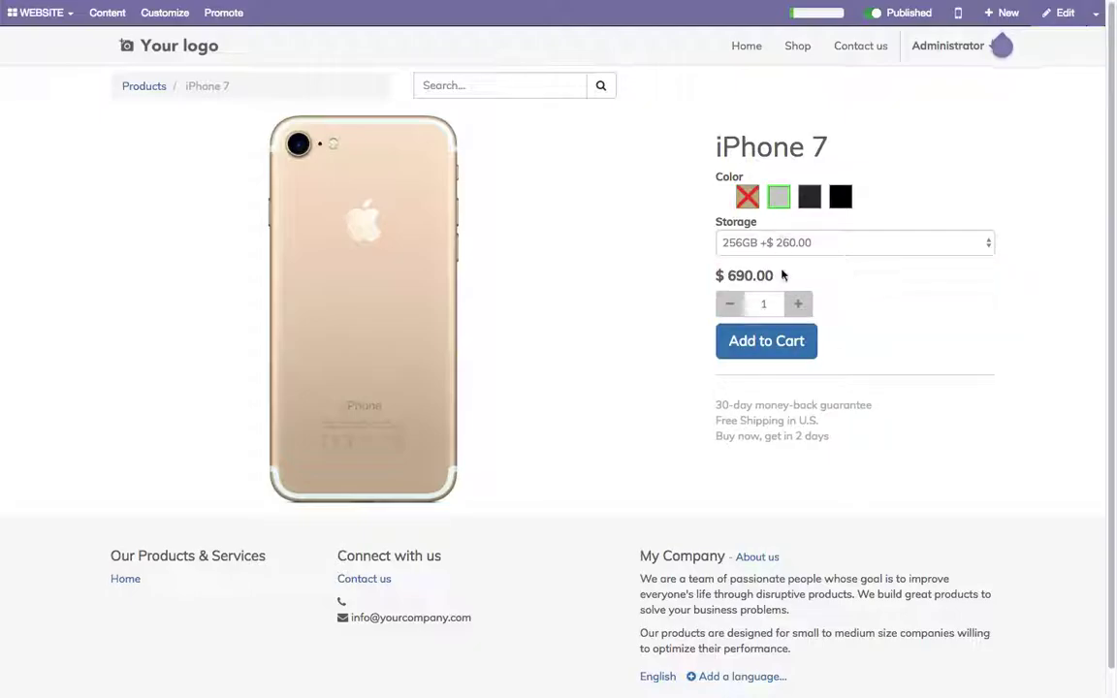
click(833, 244)
click(838, 244)
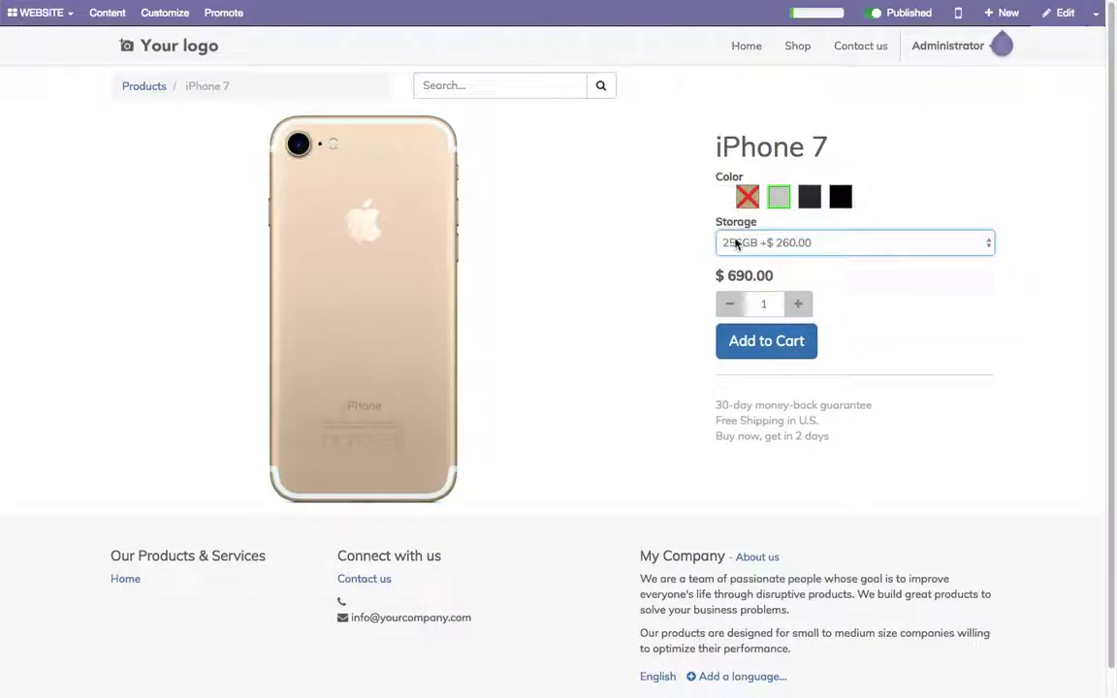
click(751, 198)
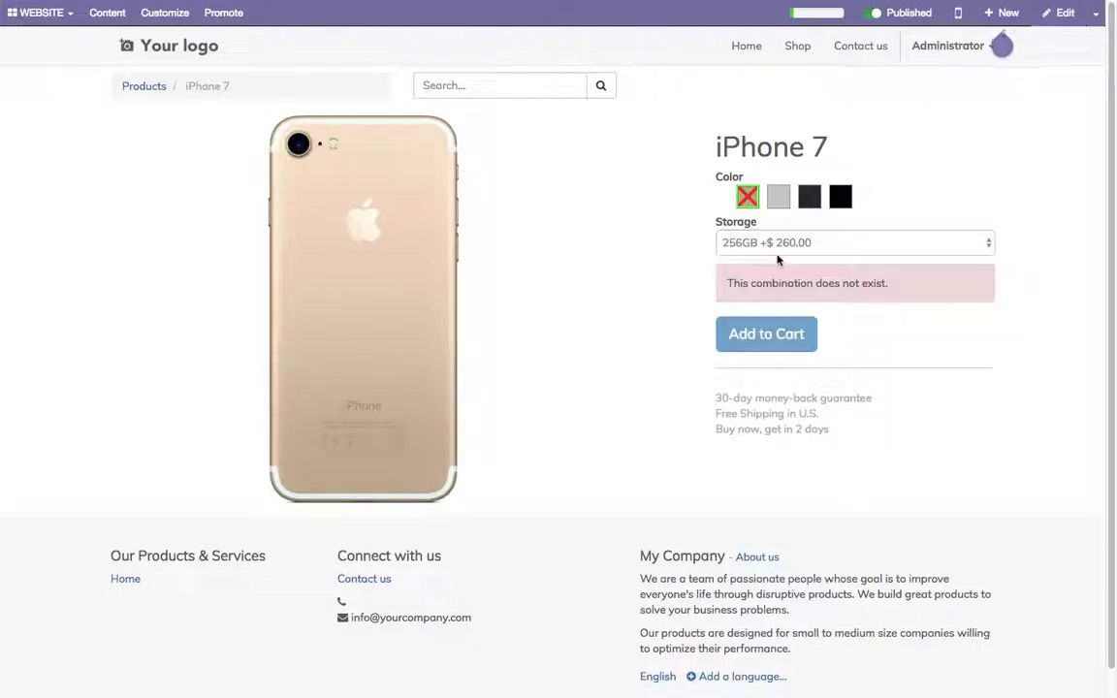